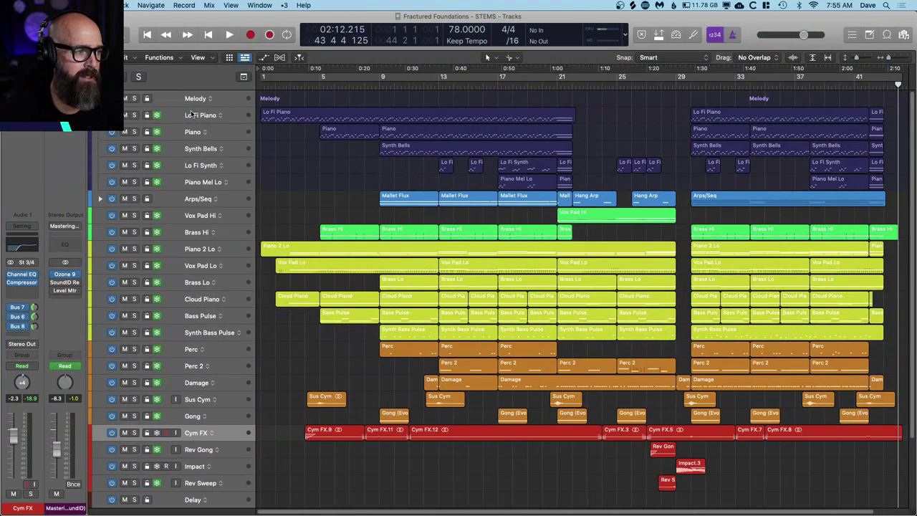
Enlarge the track display, unfreeze the Lo Fi Piano track and bring its Kontakt instrument fully into view
{"action": "left_click", "coordinate": [191, 114]}
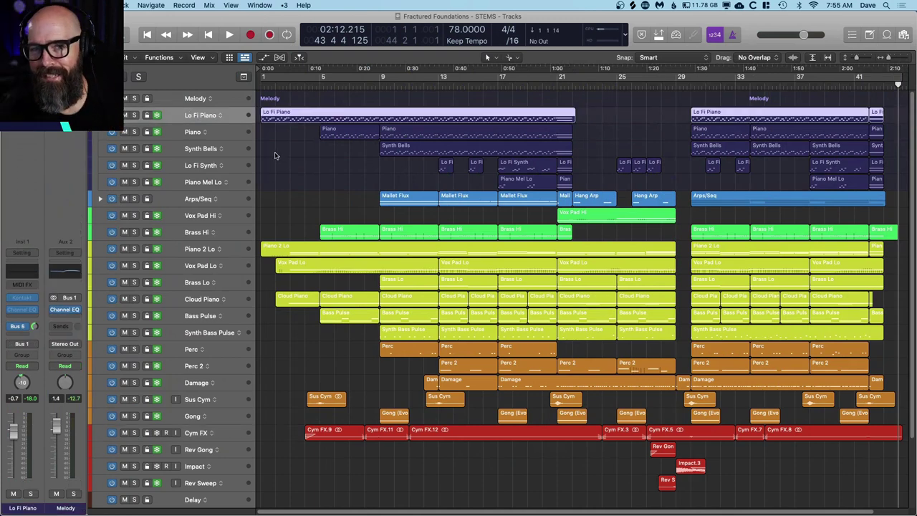
{"action": "key", "text": "super+Down"}
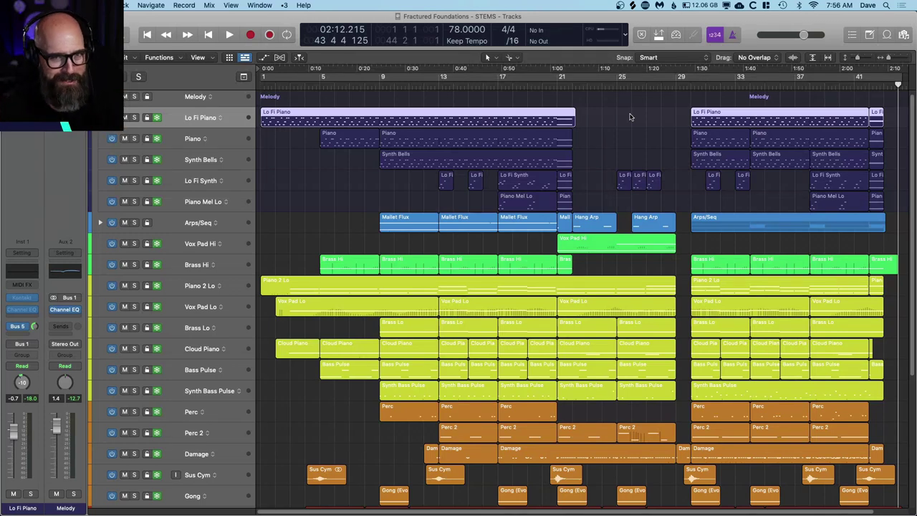
{"action": "scroll", "coordinate": [175, 116], "scroll_direction": "up", "scroll_amount": 1}
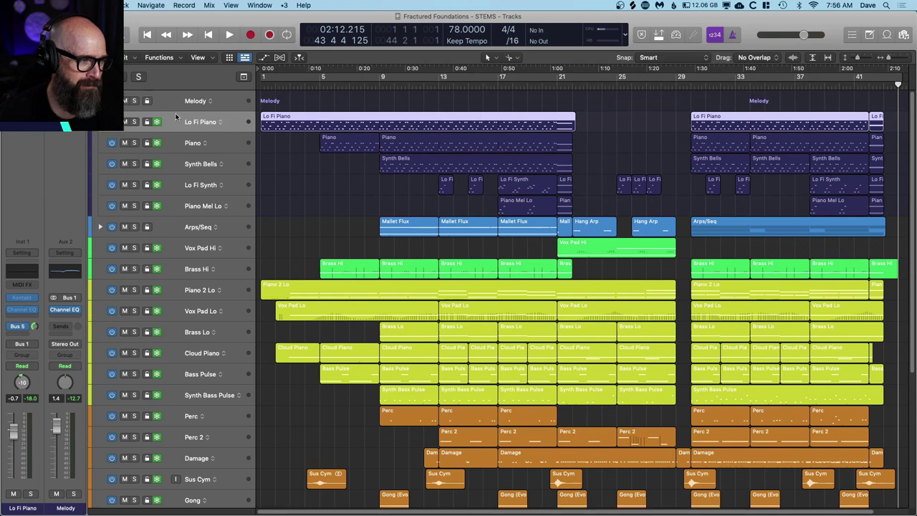
{"action": "left_click", "coordinate": [155, 125]}
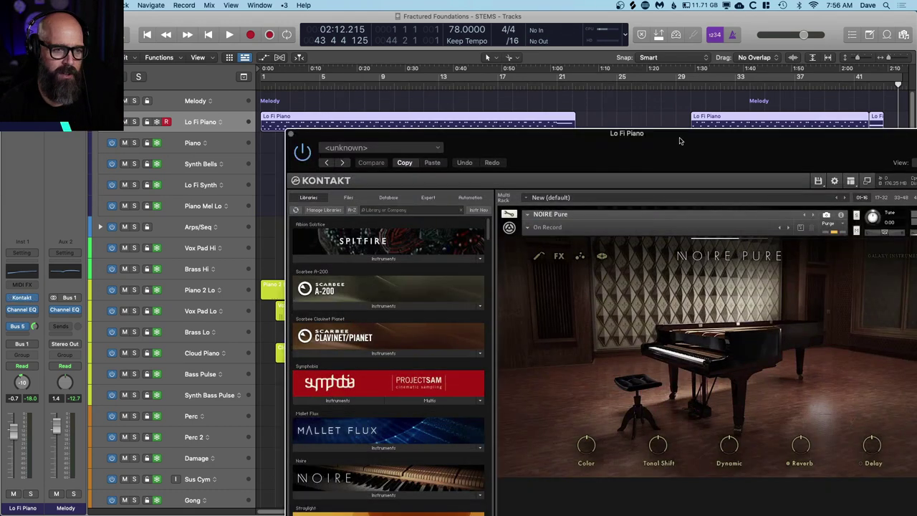
{"action": "left_click_drag", "start_coordinate": [681, 140], "coordinate": [594, 23]}
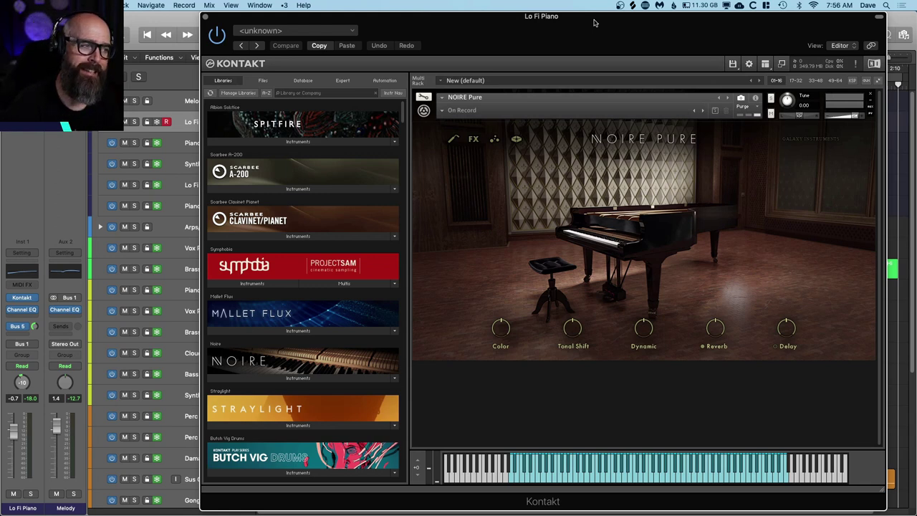
Solo the Lo Fi Piano track and review its Noire Pure anatomy and effects settings during playback
{"action": "left_click", "coordinate": [135, 123]}
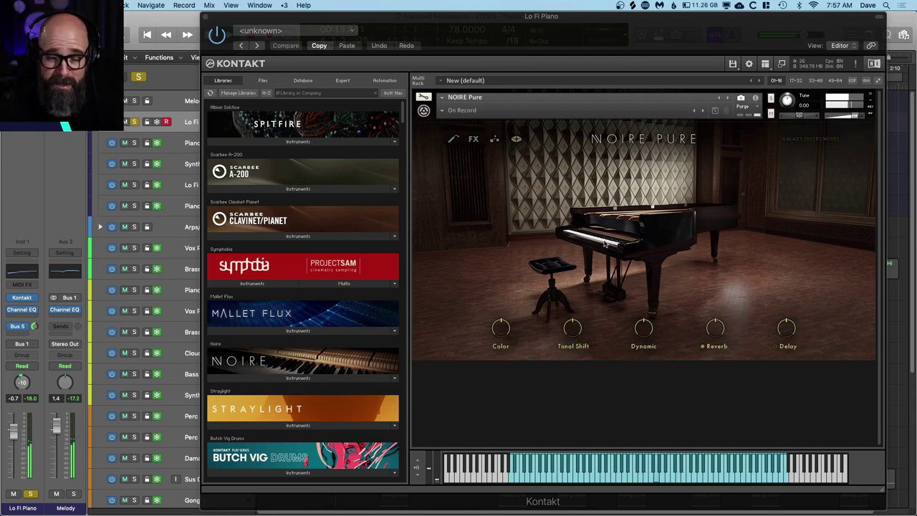
{"action": "left_click", "coordinate": [454, 140]}
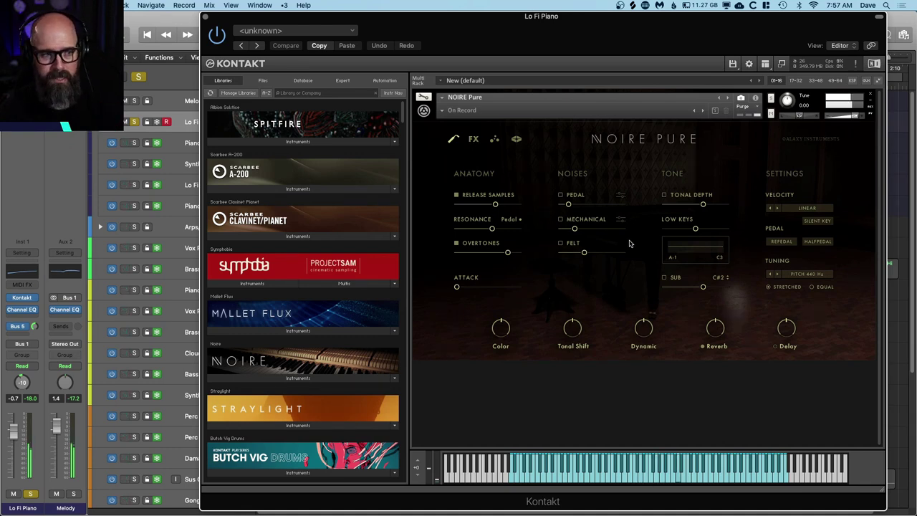
{"action": "left_click", "coordinate": [474, 142]}
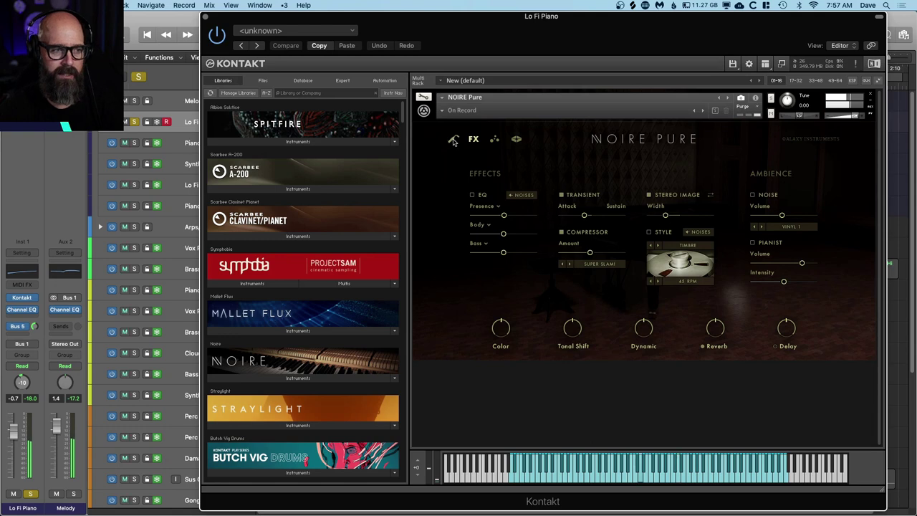
{"action": "left_click", "coordinate": [453, 141]}
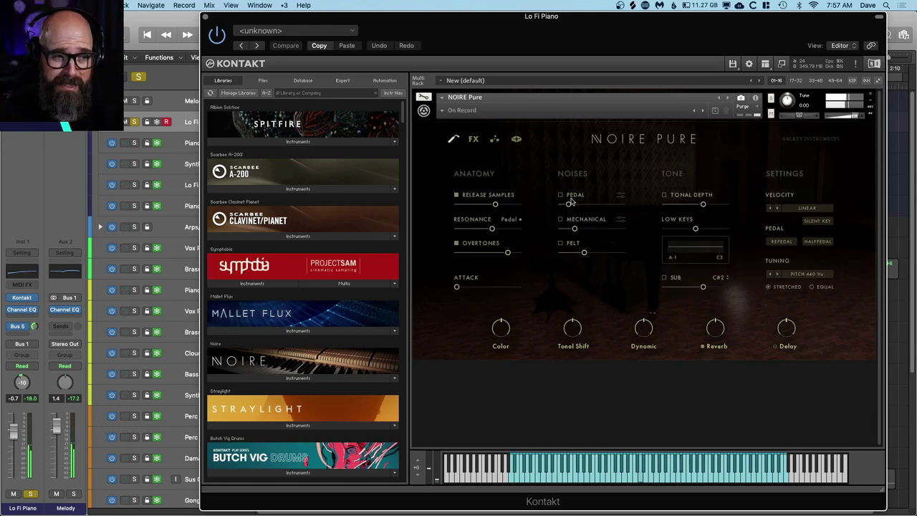
{"action": "left_click", "coordinate": [206, 17]}
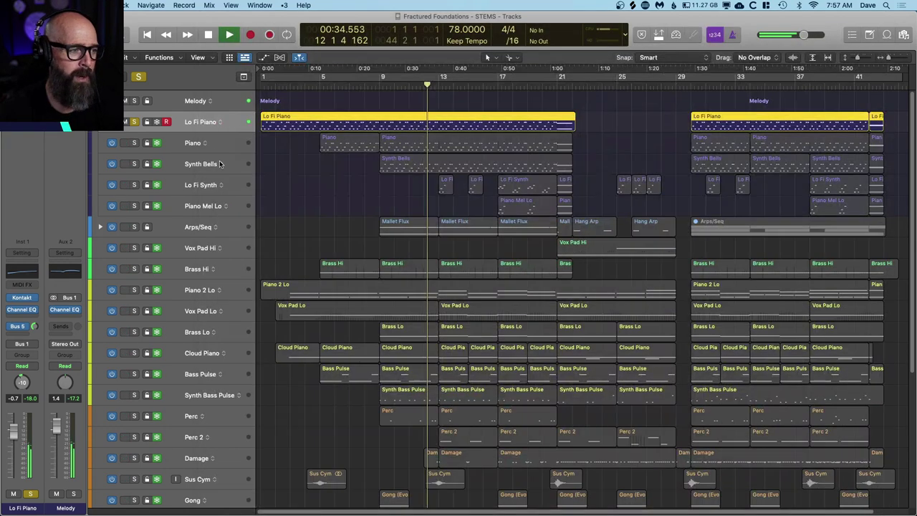
Unfreeze the Piano track and solo it together with Lo Fi Piano
{"action": "left_click", "coordinate": [162, 143]}
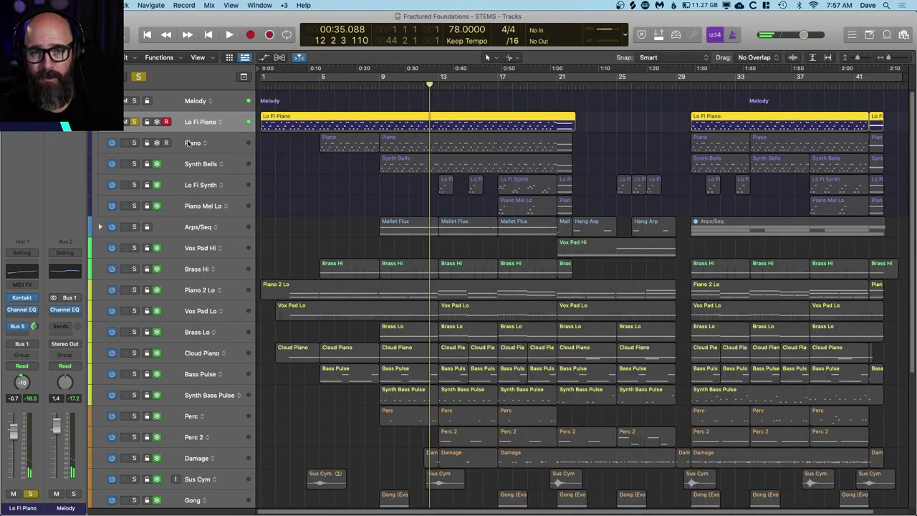
{"action": "left_click", "coordinate": [193, 142]}
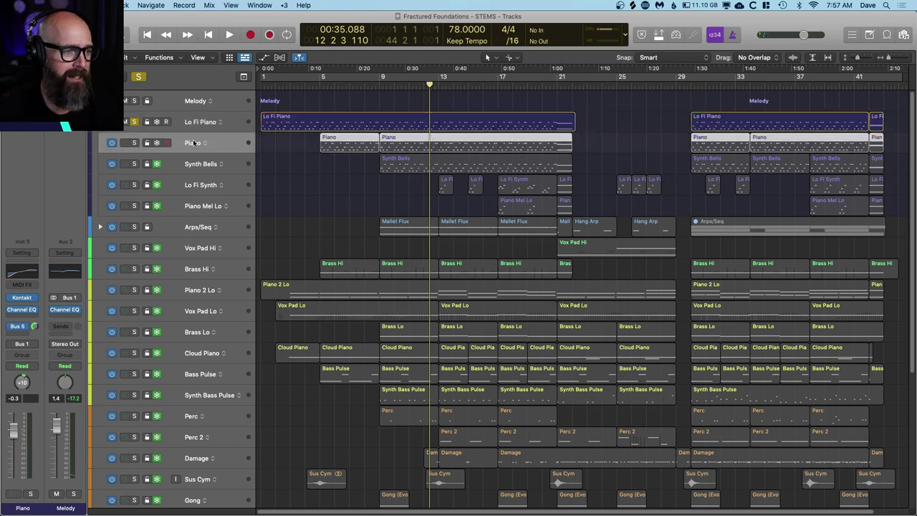
{"action": "left_click", "coordinate": [134, 143]}
Return the playhead to the start of the project and play the two soloed piano tracks
{"action": "key", "text": "comma"}
{"action": "key", "text": "comma"}
{"action": "key", "text": "comma"}
{"action": "key", "text": "comma"}
{"action": "key", "text": "comma"}
{"action": "key", "text": "comma"}
{"action": "key", "text": "comma"}
{"action": "key", "text": "comma"}
{"action": "key", "text": "comma"}
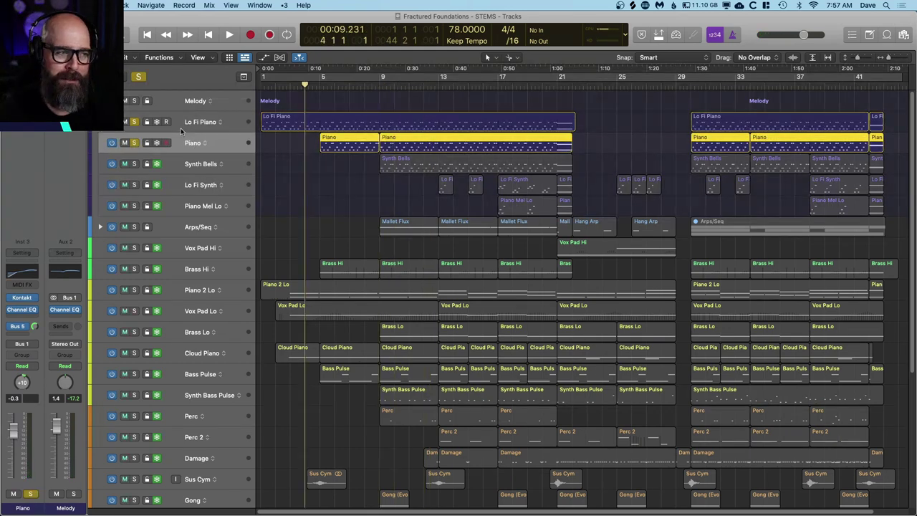
{"action": "key", "text": "period"}
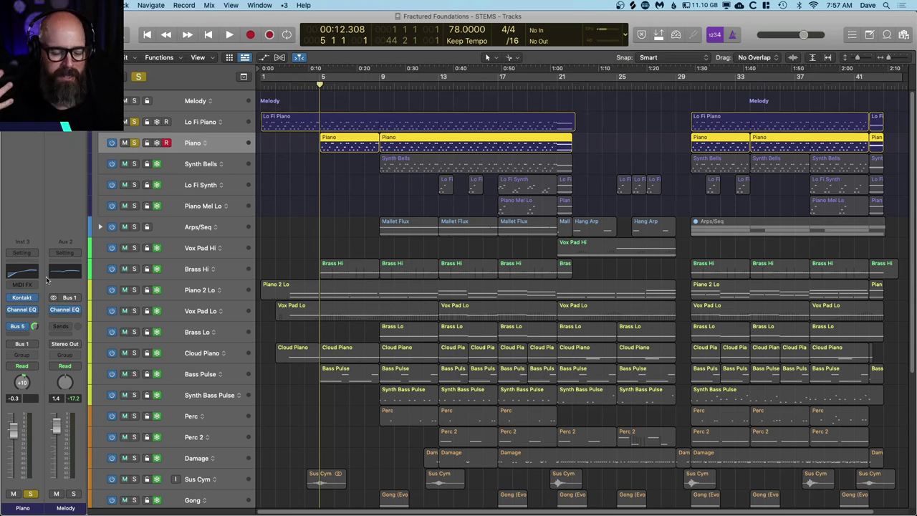
{"action": "key", "text": "Return"}
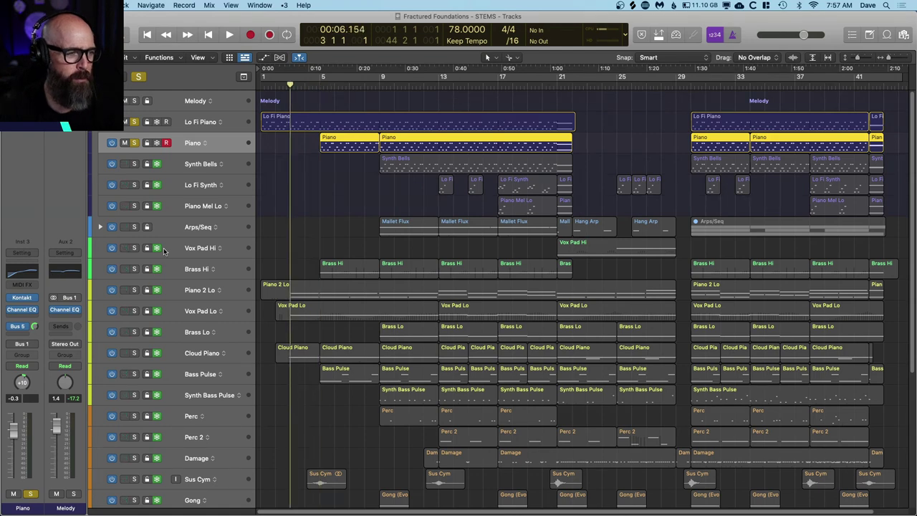
{"action": "key", "text": "space"}
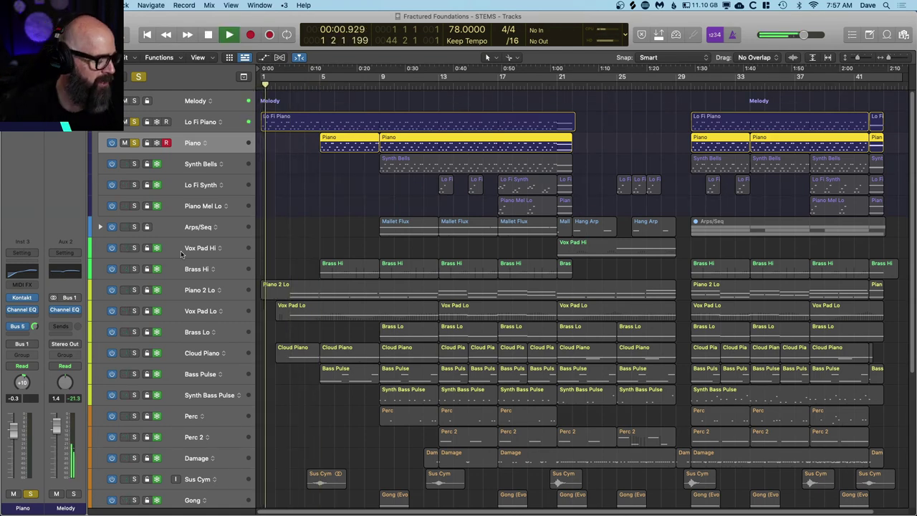
Examine the opening Lo Fi Piano region's notation in the score editor during playback and close the editor
{"action": "key", "text": "n"}
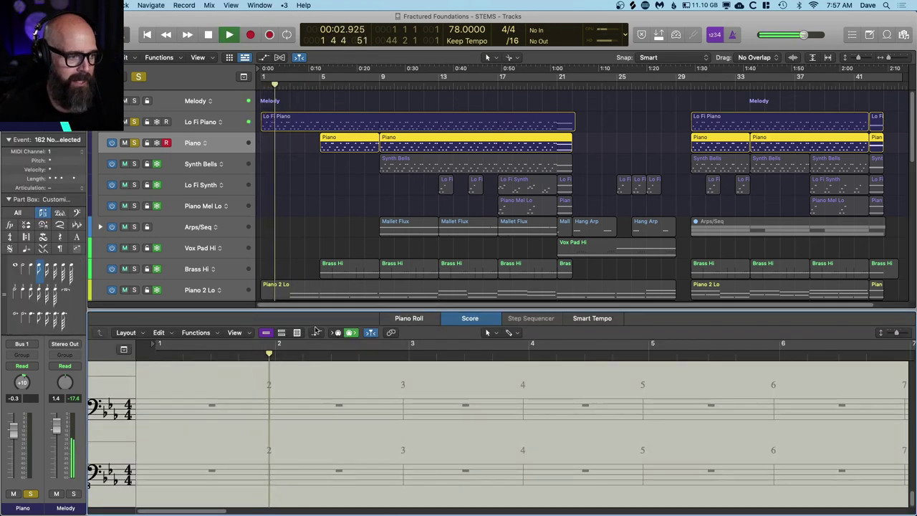
{"action": "left_click", "coordinate": [306, 117]}
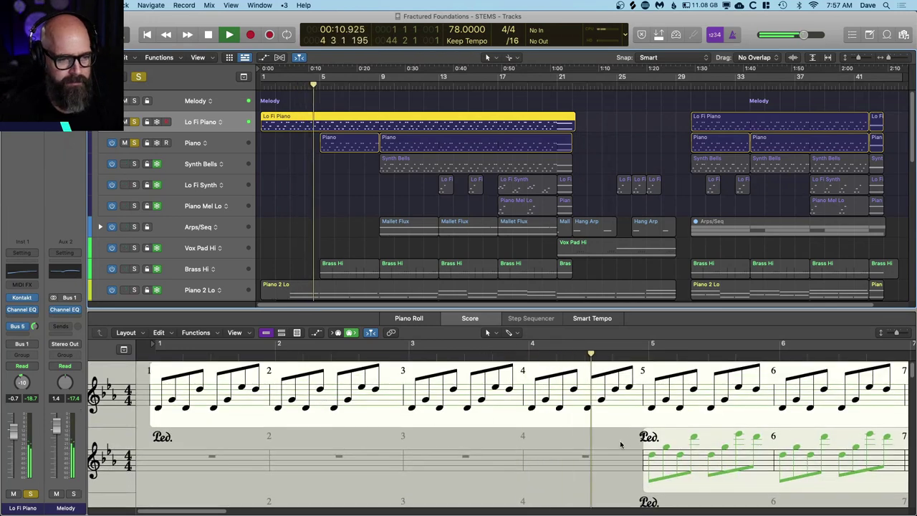
{"action": "key", "text": "space"}
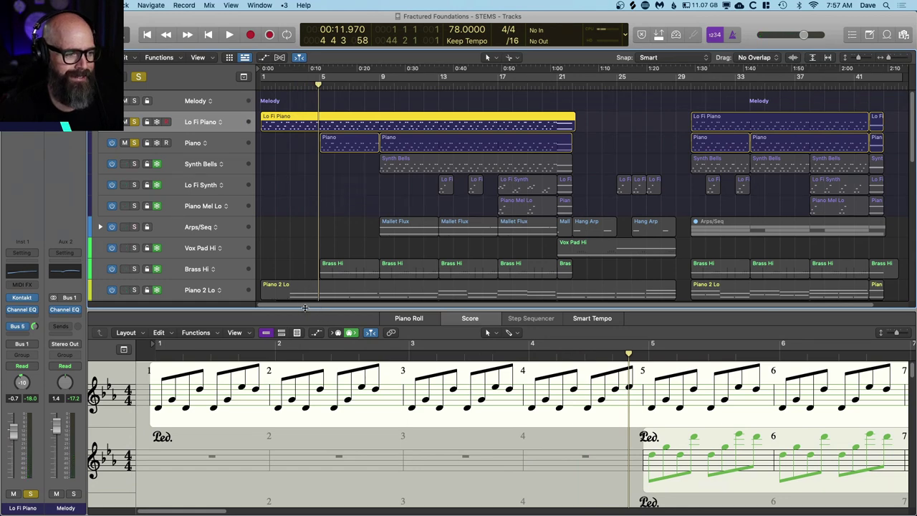
{"action": "key", "text": "e"}
{"action": "left_click", "coordinate": [325, 186]}
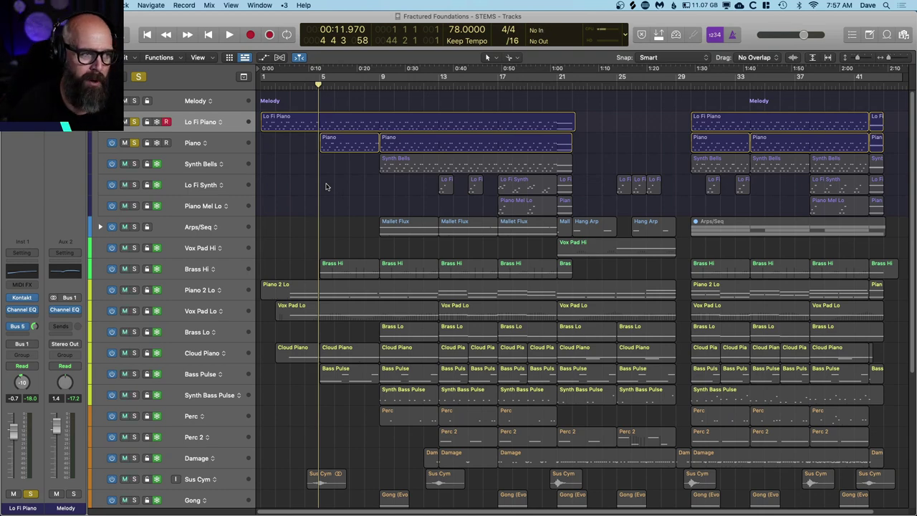
Play on into the Piano track's entrance at bar 5 and view its Kontakt Noire Pure instrument
{"action": "key", "text": "space"}
{"action": "left_click", "coordinate": [221, 146]}
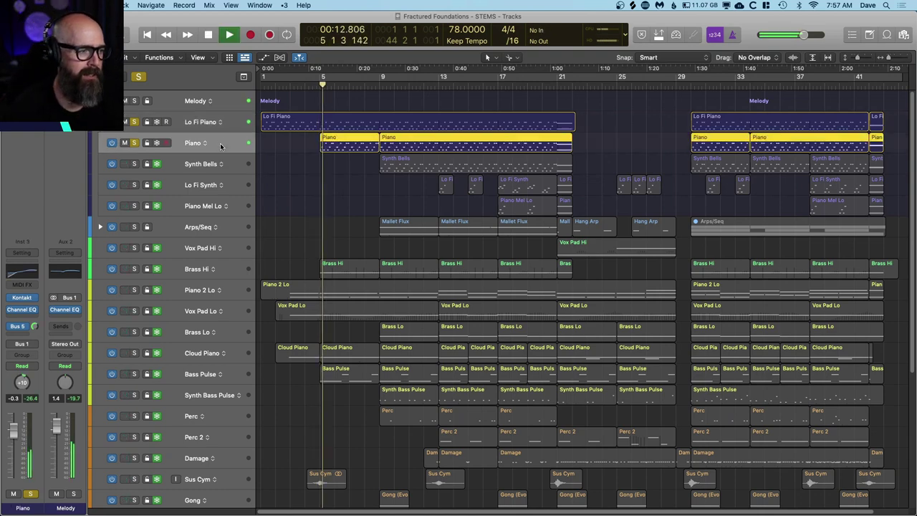
{"action": "key", "text": "space"}
{"action": "left_click", "coordinate": [20, 301]}
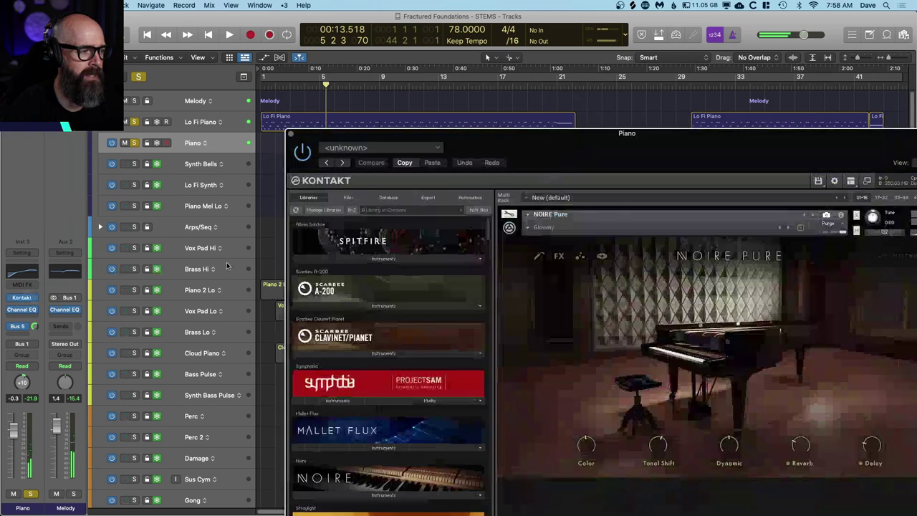
{"action": "left_click_drag", "start_coordinate": [667, 148], "coordinate": [563, 42]}
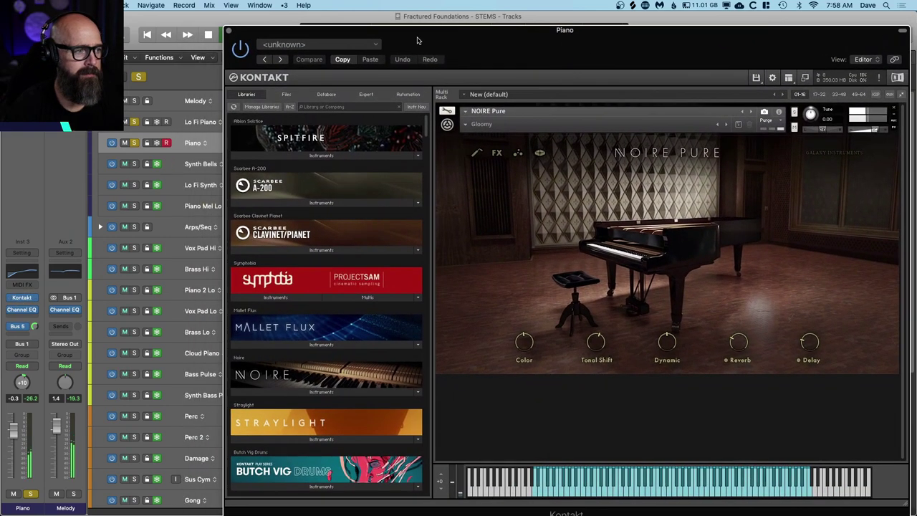
{"action": "left_click", "coordinate": [228, 32]}
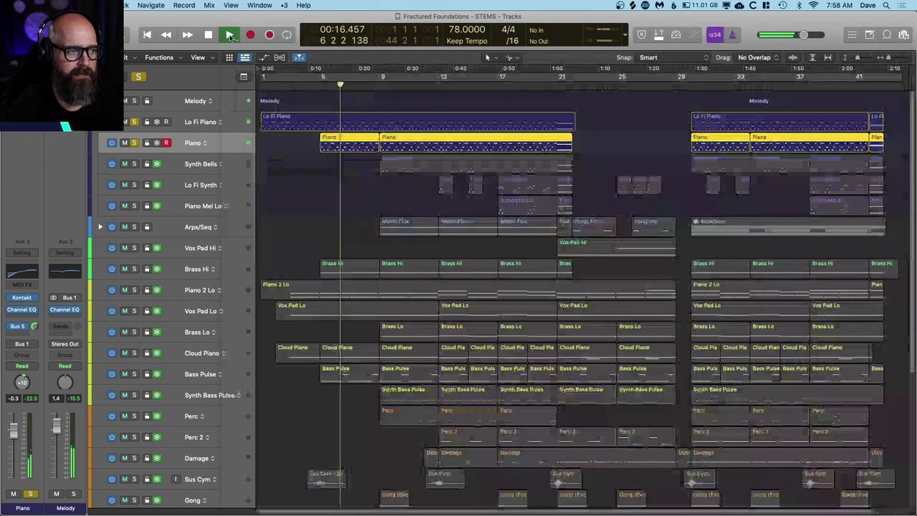
Unfreeze and solo the Synth Bells track, and view its ZebraHZ synth patch
{"action": "left_click", "coordinate": [147, 165]}
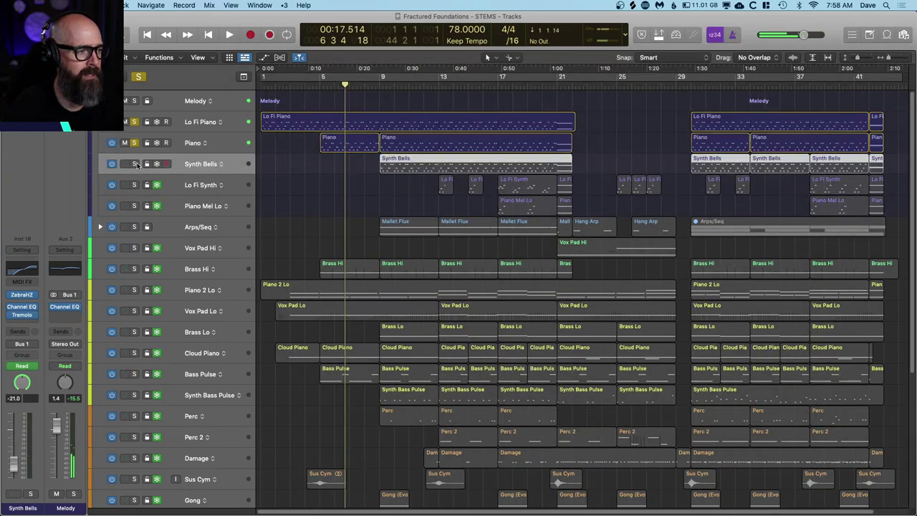
{"action": "left_click", "coordinate": [135, 164]}
{"action": "mouse_move", "coordinate": [23, 297]}
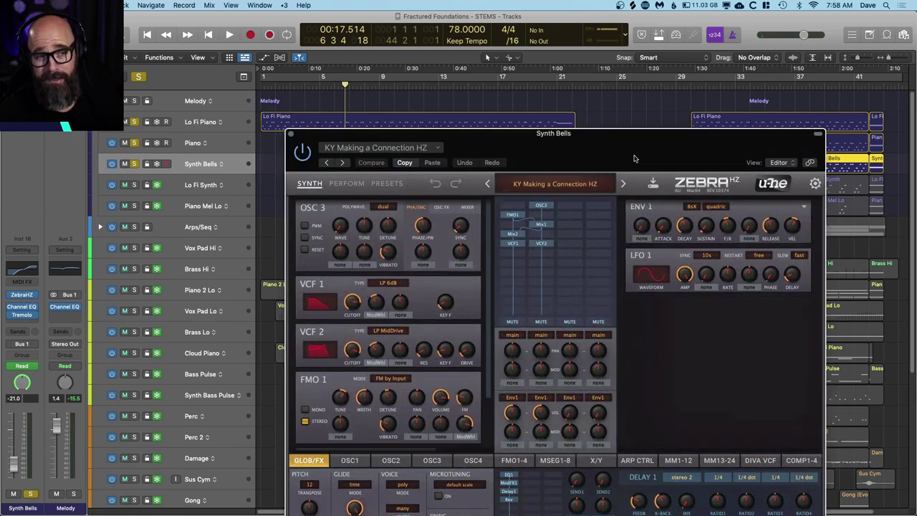
{"action": "left_click_drag", "start_coordinate": [635, 155], "coordinate": [698, 57]}
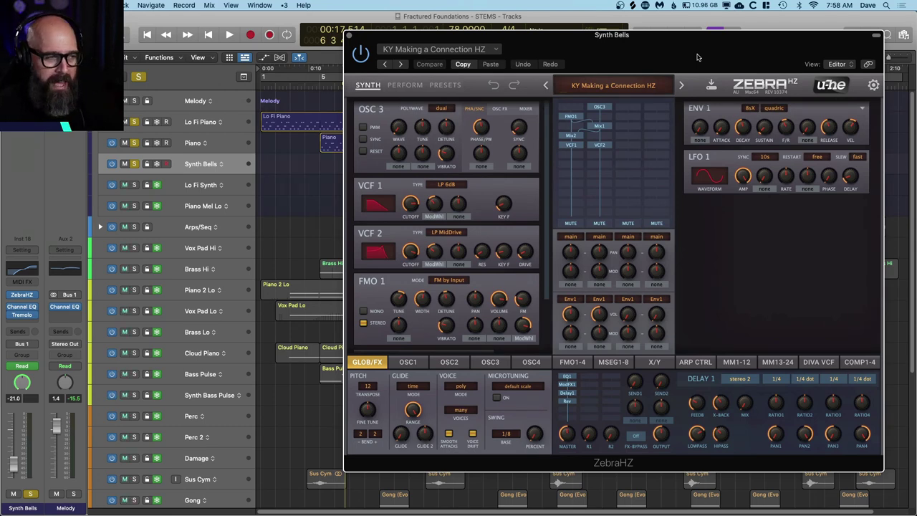
{"action": "key", "text": "space"}
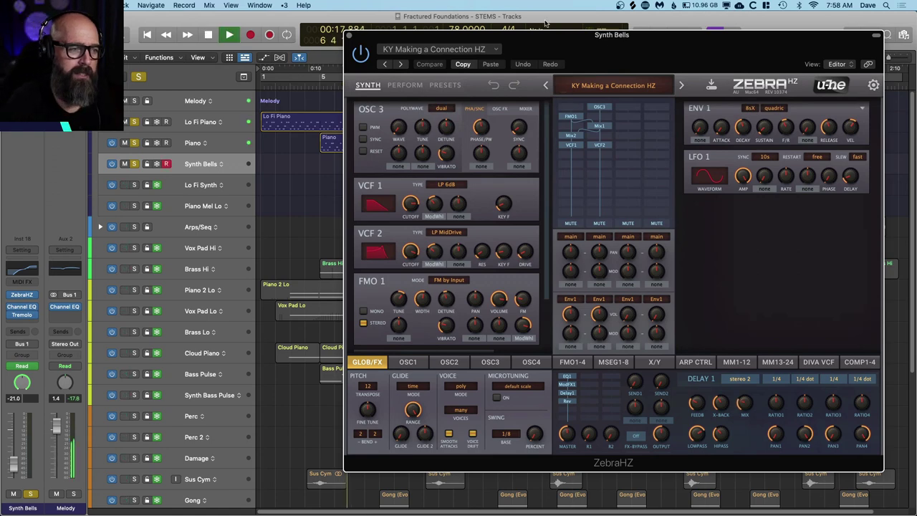
{"action": "left_click", "coordinate": [350, 35]}
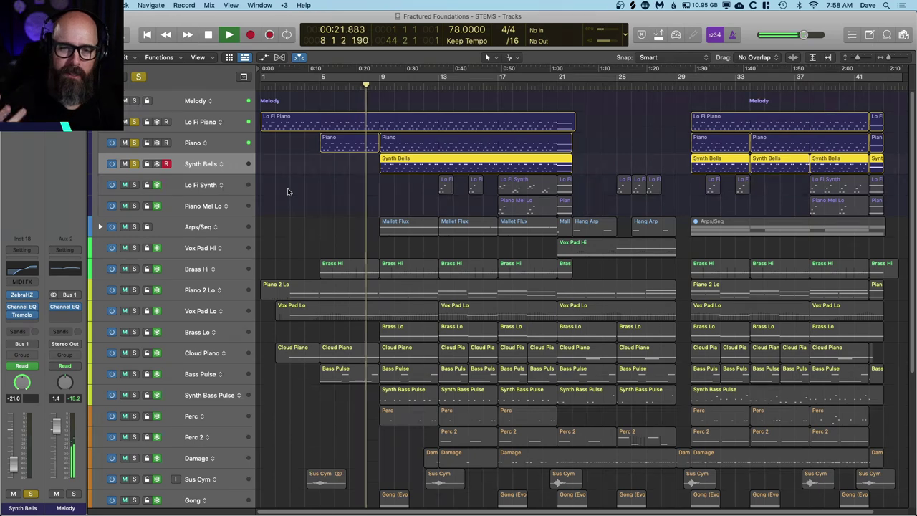
Listen to the soloed melody tracks through the Synth Bells entrance at bar 9, and add Lo Fi Synth to the solo
{"action": "key", "text": "s"}
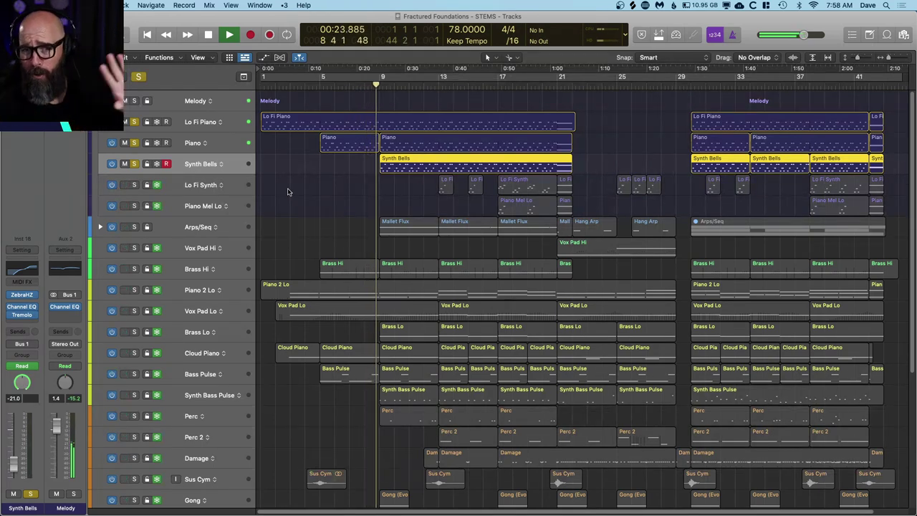
{"action": "key", "text": "s"}
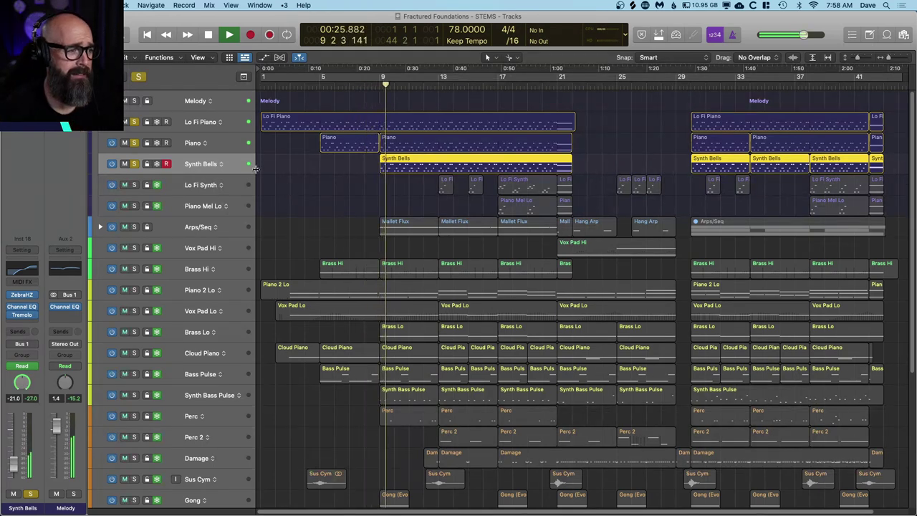
{"action": "key", "text": "s"}
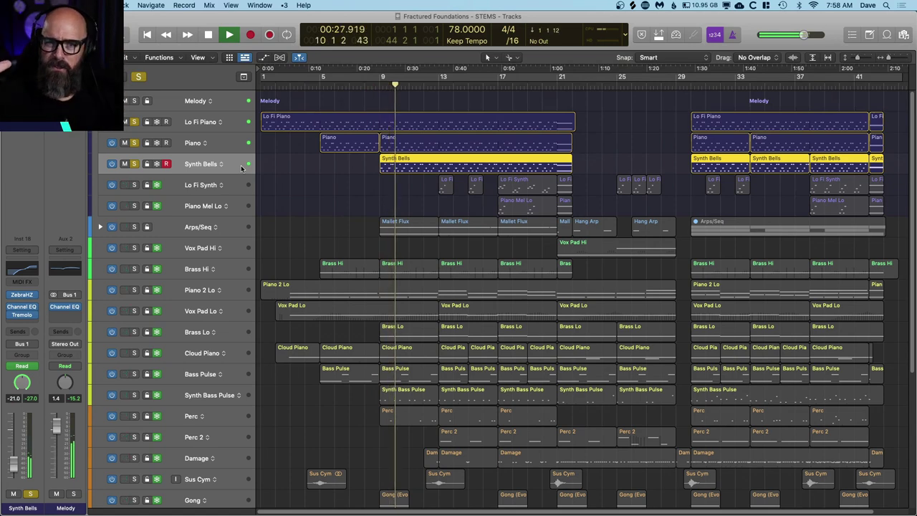
{"action": "key", "text": "space"}
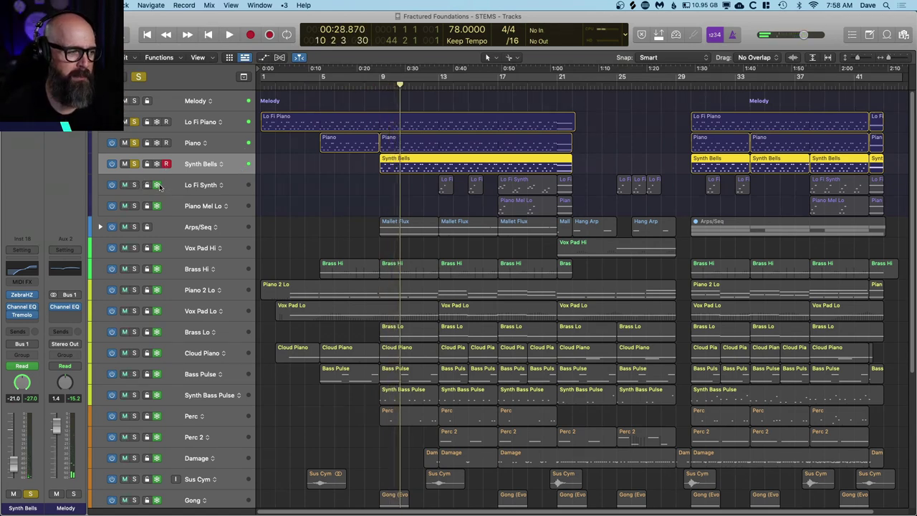
{"action": "key", "text": "space"}
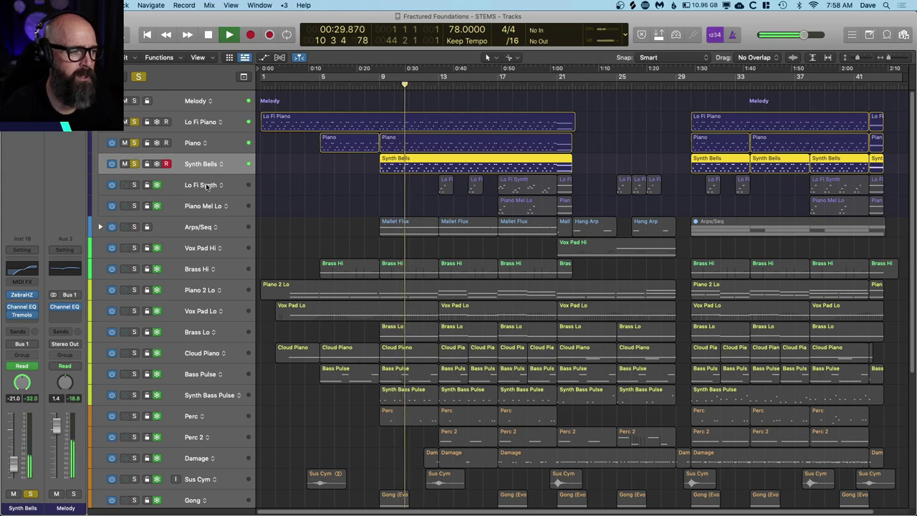
{"action": "key", "text": "space"}
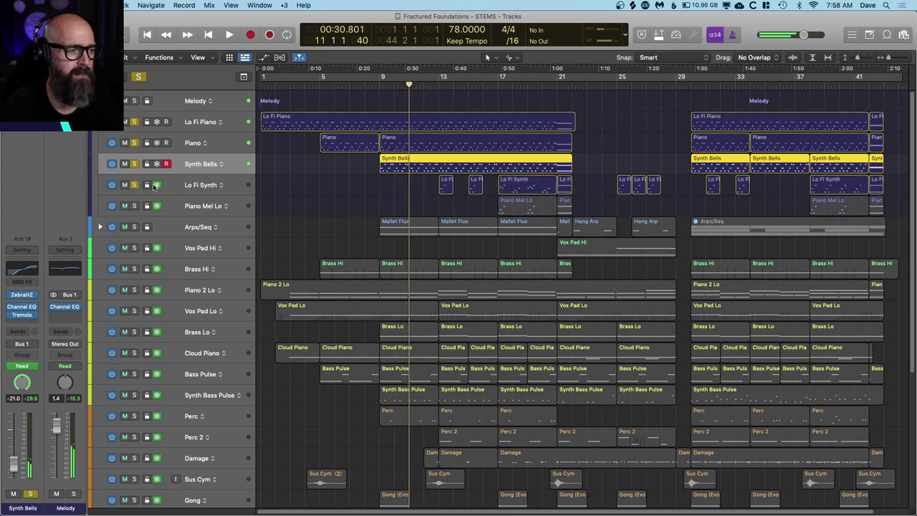
Unfreeze the Lo Fi Synth track and view its Kontakt Cloud Supply instrument
{"action": "left_click", "coordinate": [157, 185]}
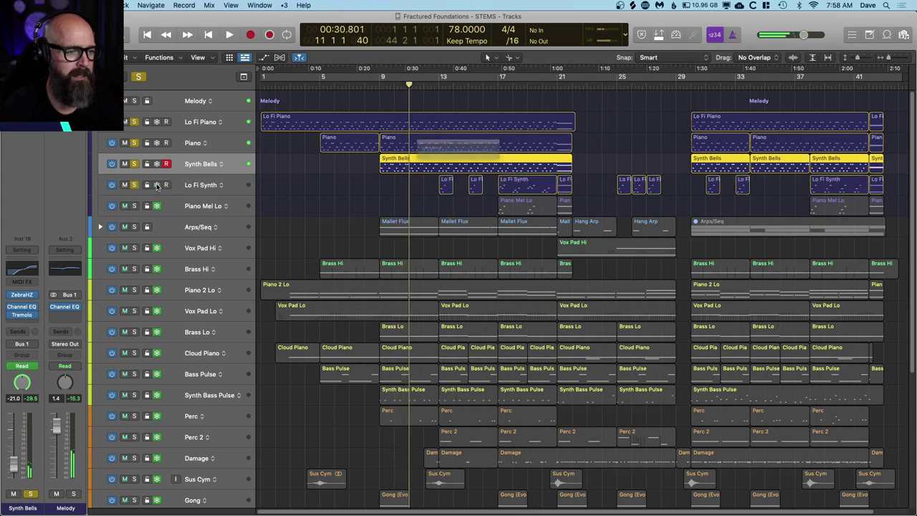
{"action": "left_click", "coordinate": [211, 181]}
{"action": "key", "text": "v"}
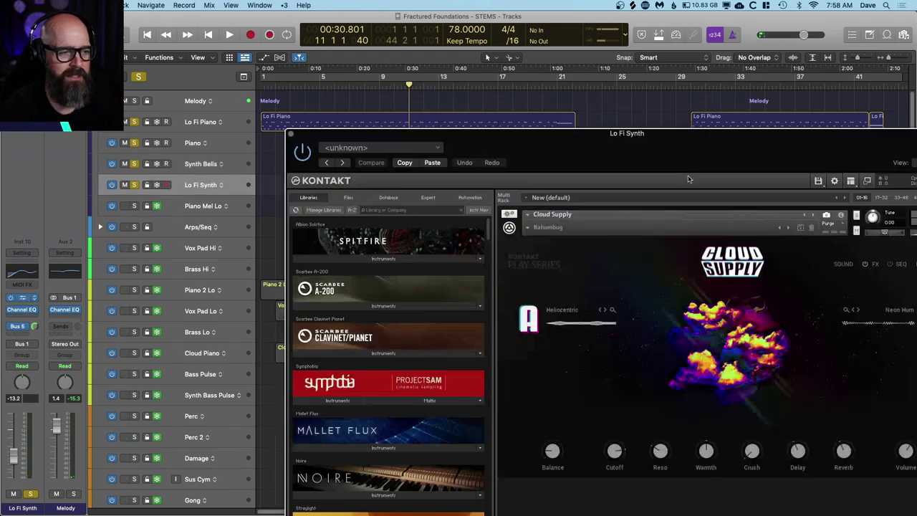
{"action": "left_click_drag", "start_coordinate": [676, 148], "coordinate": [602, 31]}
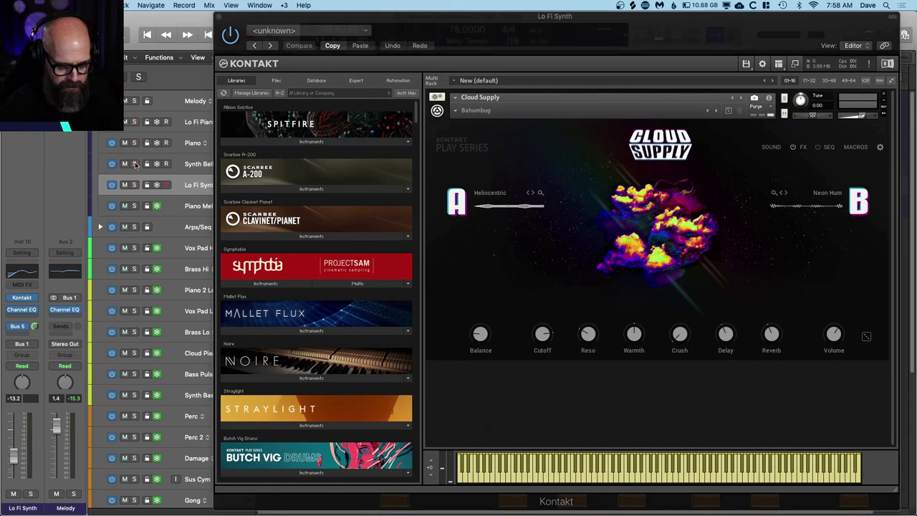
{"action": "key", "text": "v"}
Solo only the Synth Bells track and listen to its opening from bar 9
{"action": "left_click", "coordinate": [134, 163]}
{"action": "key", "text": "space"}
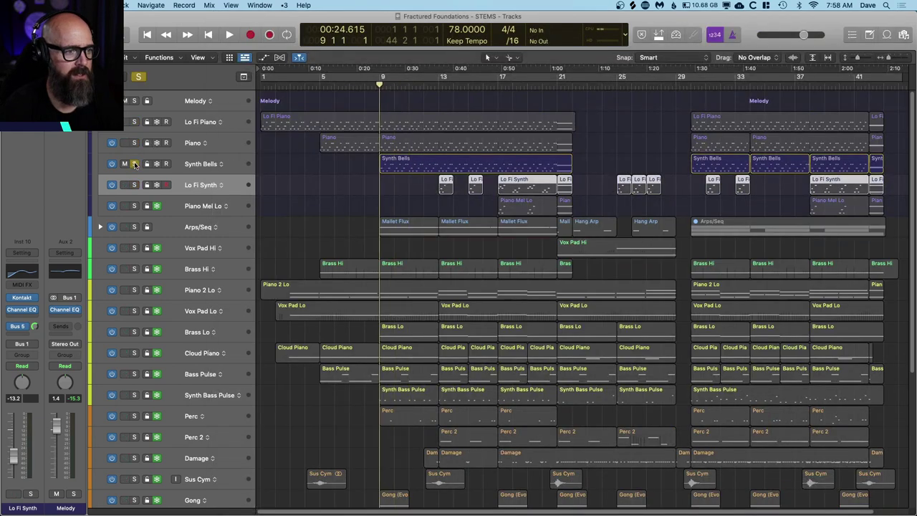
{"action": "left_click", "coordinate": [202, 162]}
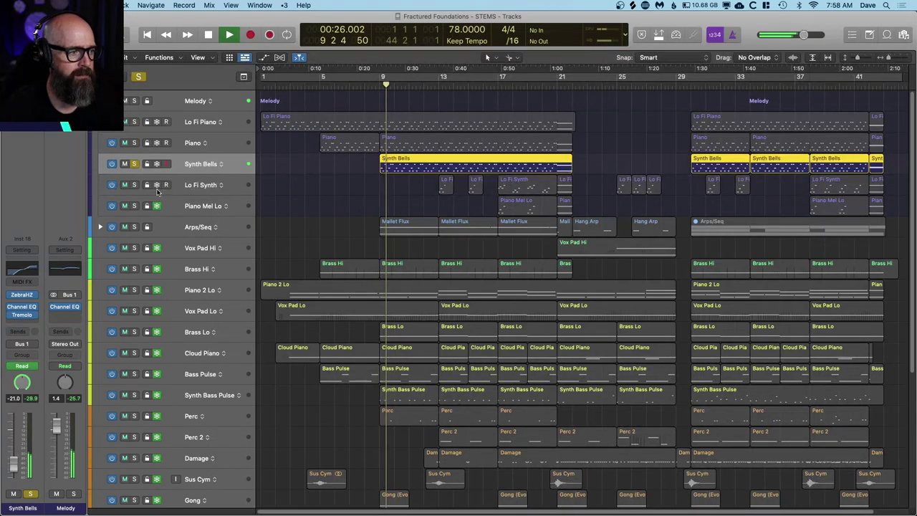
{"action": "key", "text": "space"}
Solo only the Lo Fi Synth track, play it from bar 13 and view its Cloud Supply sound sources
{"action": "key", "text": "period"}
{"action": "key", "text": "period"}
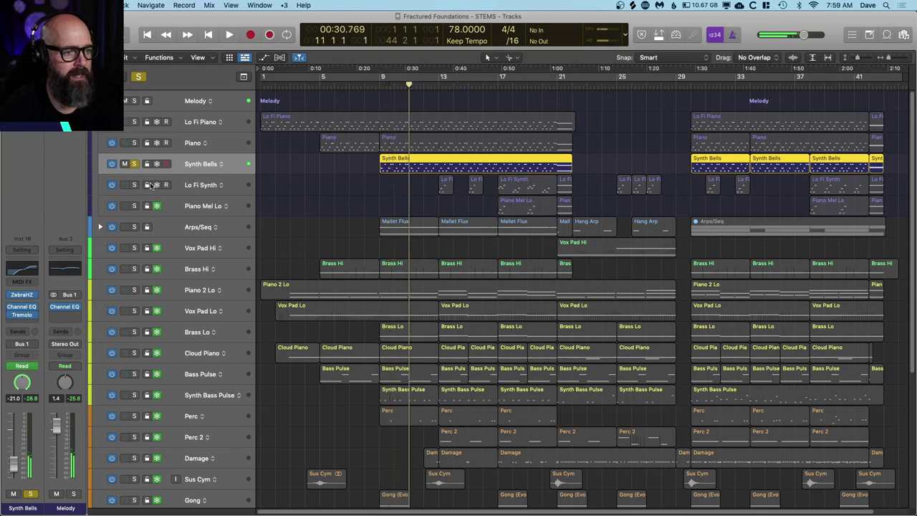
{"action": "key", "text": "period"}
{"action": "key", "text": "period"}
{"action": "left_click", "coordinate": [135, 185], "text": "alt"}
{"action": "key", "text": "space"}
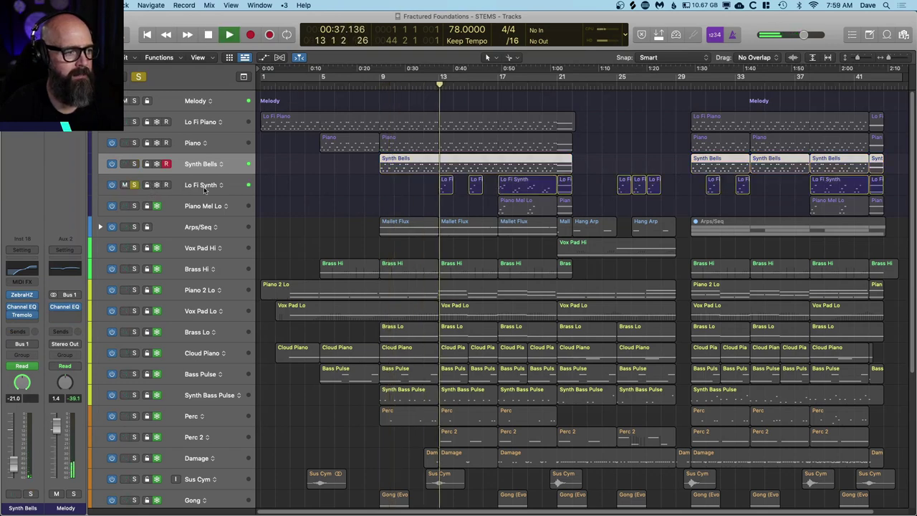
{"action": "left_click", "coordinate": [21, 297]}
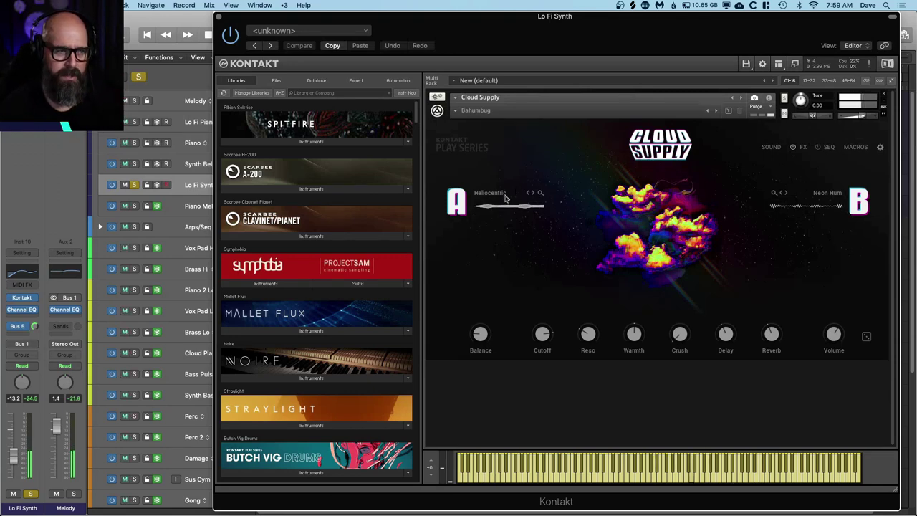
{"action": "left_click", "coordinate": [219, 17]}
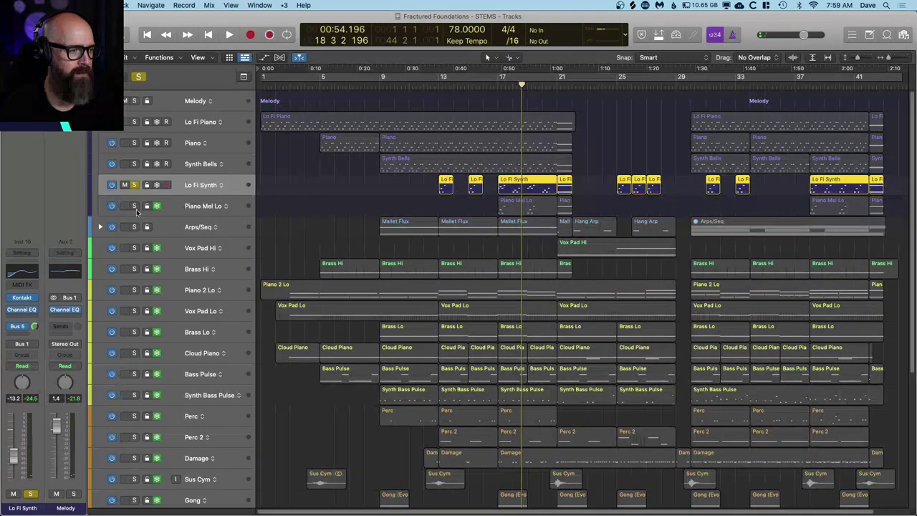
Unfreeze Piano Mel Lo, add it to the solo and view its Kontakt Noire Pure instrument while listening
{"action": "left_click", "coordinate": [188, 208]}
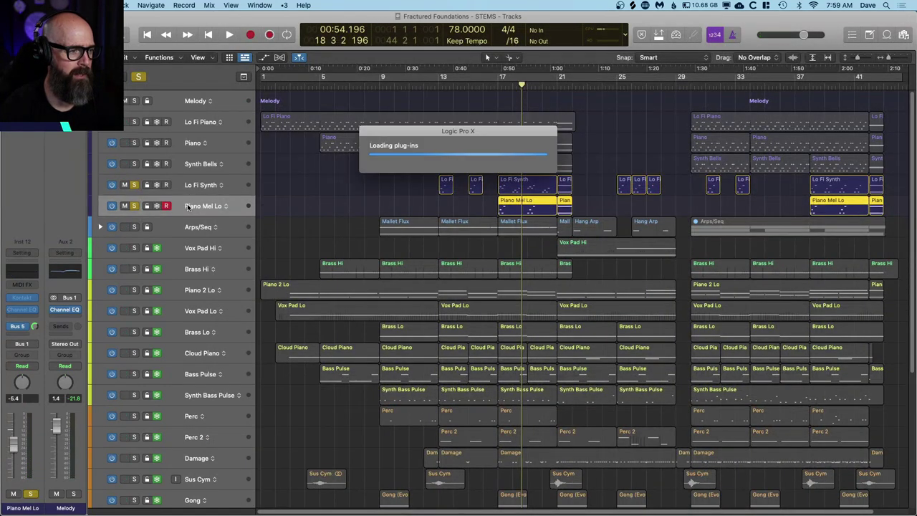
{"action": "left_click", "coordinate": [21, 297]}
{"action": "left_click_drag", "start_coordinate": [677, 132], "coordinate": [594, 15]}
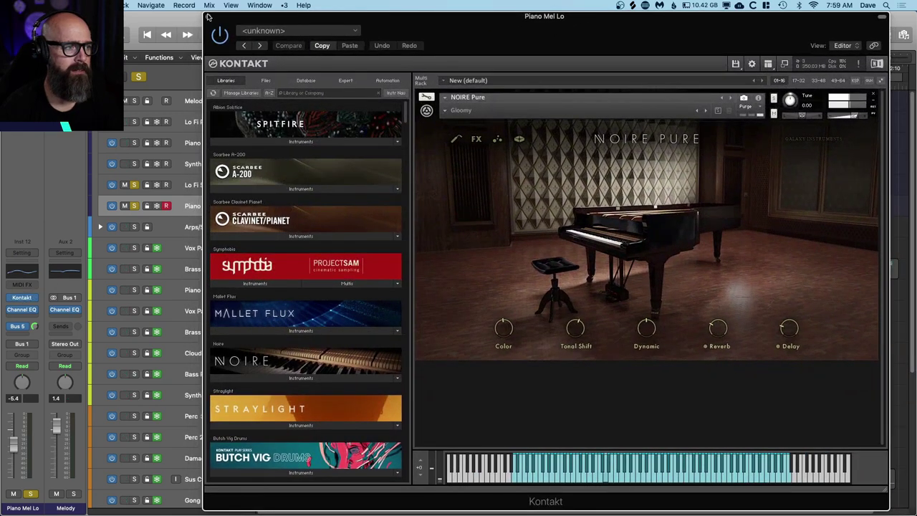
{"action": "left_click_drag", "start_coordinate": [247, 19], "coordinate": [263, 241]}
{"action": "key", "text": "space"}
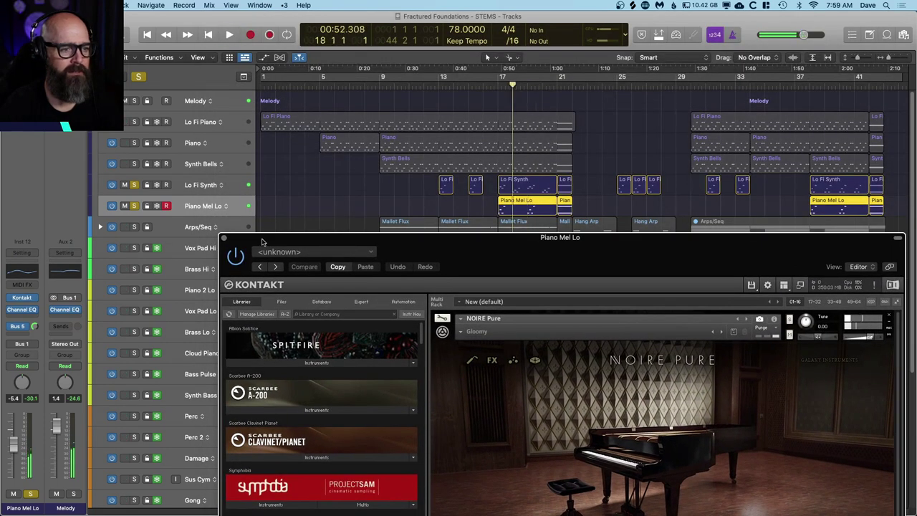
Solo the whole Melody stack instead of individual tracks, play from bar 15 and view the Piano Mel Lo instrument
{"action": "left_click", "coordinate": [134, 100]}
{"action": "left_click_drag", "start_coordinate": [135, 185], "coordinate": [136, 210]}
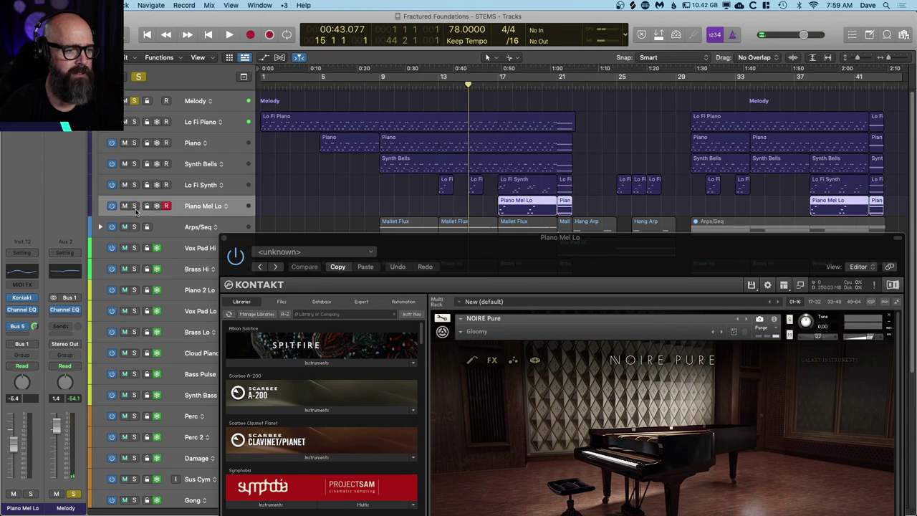
{"action": "key", "text": "space"}
{"action": "left_click", "coordinate": [485, 251]}
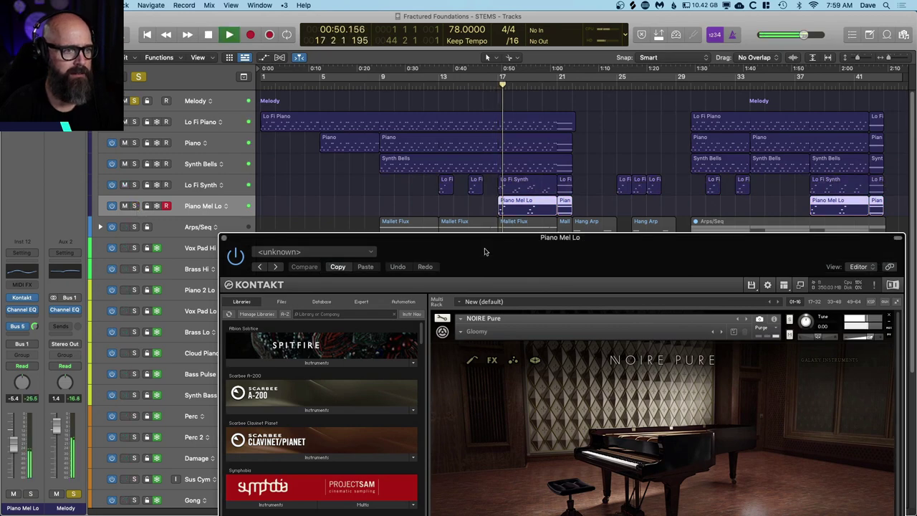
{"action": "left_click_drag", "start_coordinate": [485, 252], "coordinate": [451, 28]}
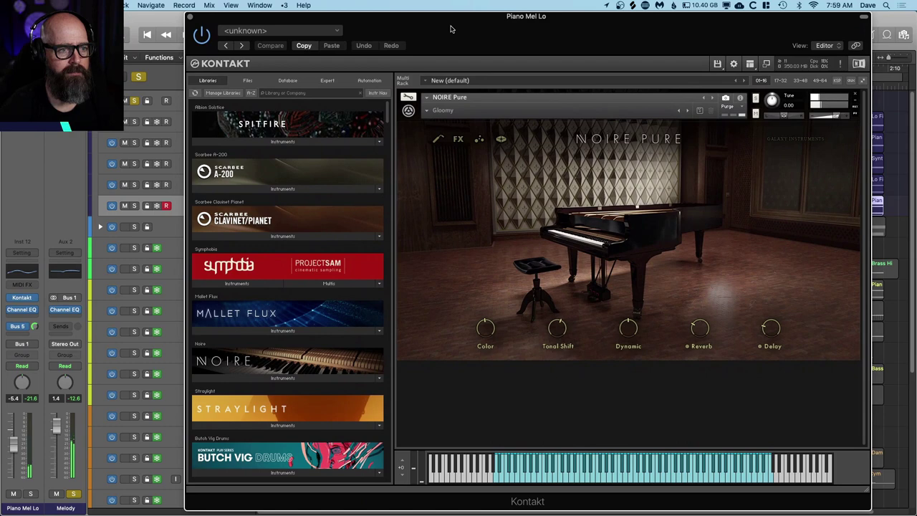
{"action": "left_click", "coordinate": [191, 16]}
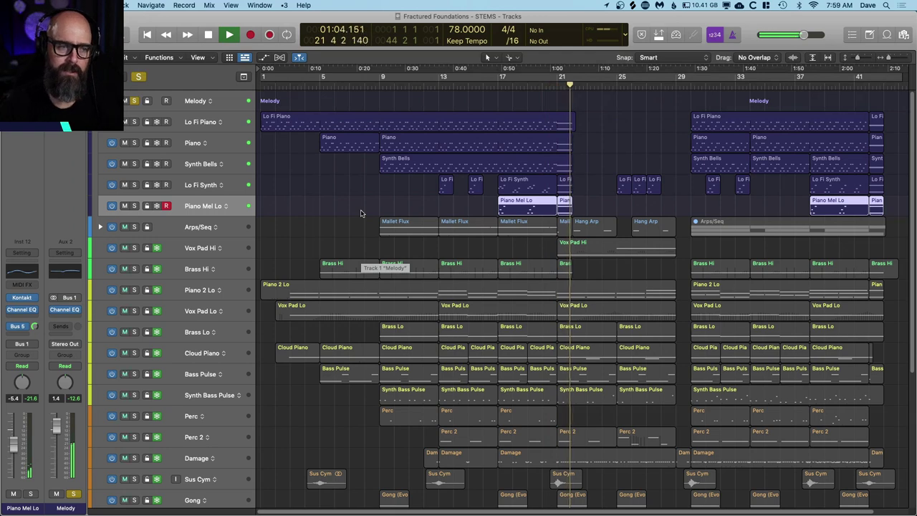
Play the soloed Melody stack from the beginning of the project
{"action": "key", "text": "space"}
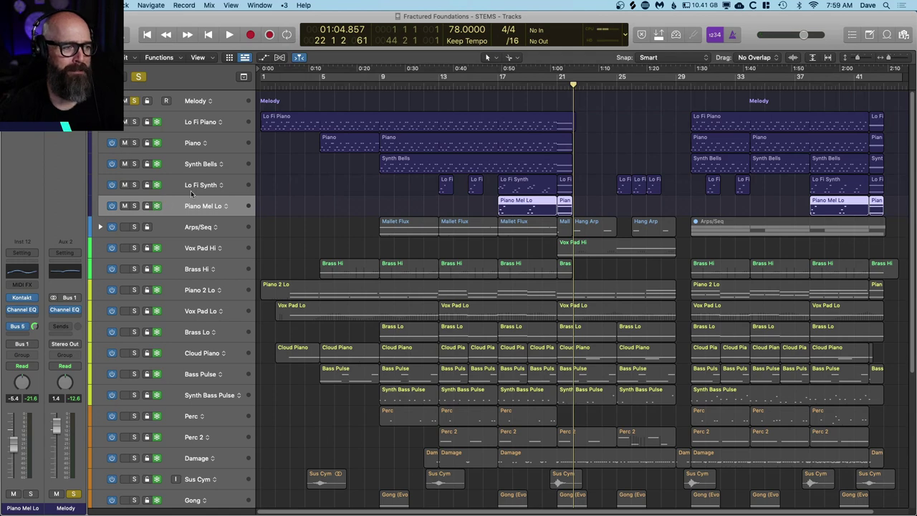
{"action": "key", "text": "Return"}
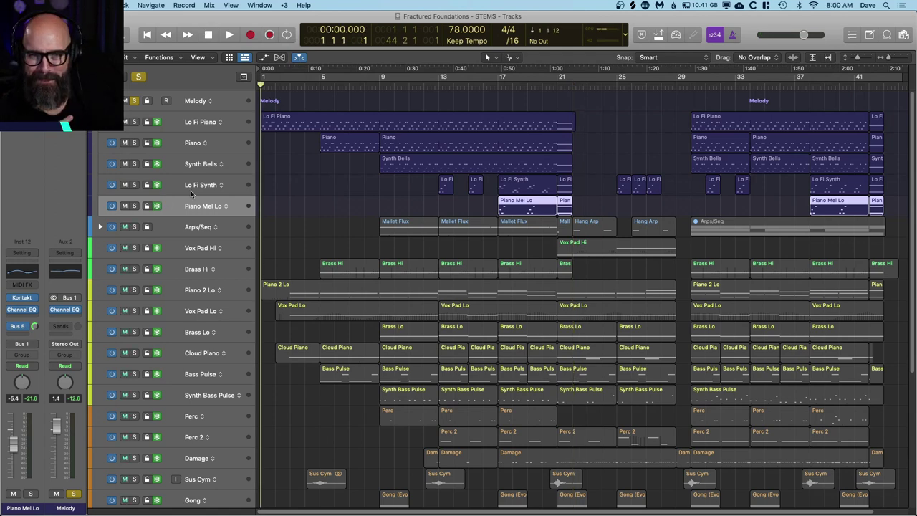
{"action": "key", "text": "space"}
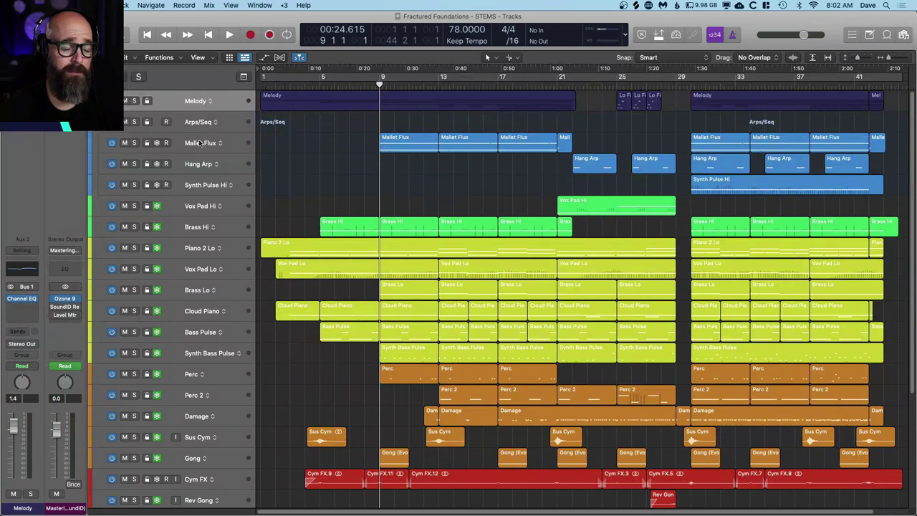
Solo the Mallet Flux track, play it from bar 9 and enlarge the track heights
{"action": "left_click", "coordinate": [134, 143]}
{"action": "key", "text": "space"}
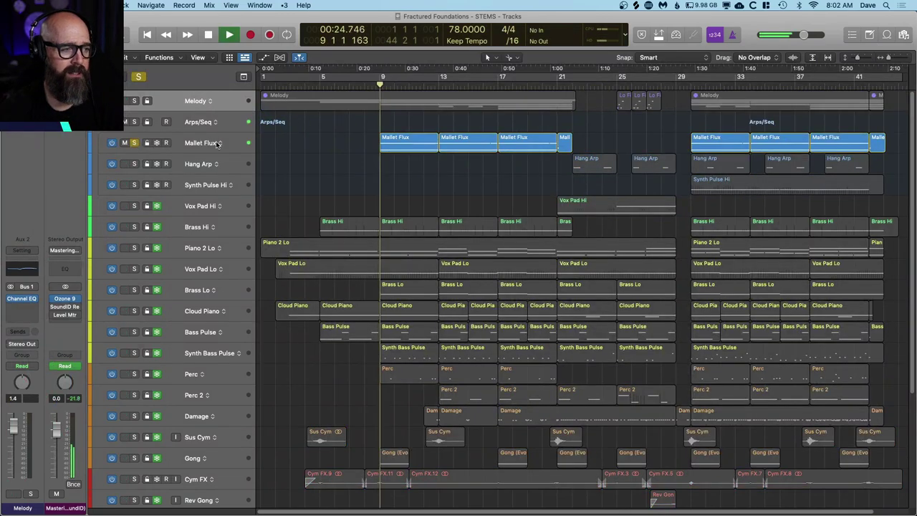
{"action": "key", "text": "super+Down"}
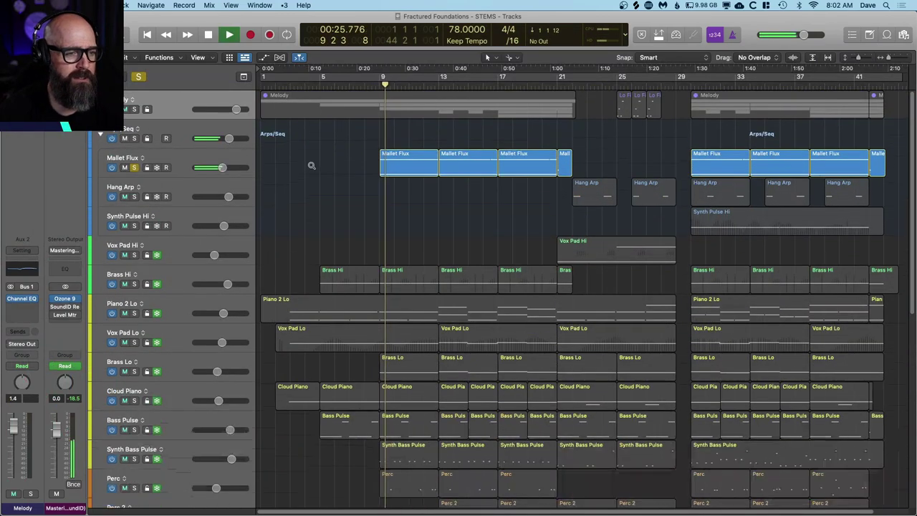
Examine the Mallet Flux track's Kontakt arpeggio patch during playback, and close the instrument
{"action": "left_click", "coordinate": [179, 159]}
{"action": "left_click", "coordinate": [21, 298]}
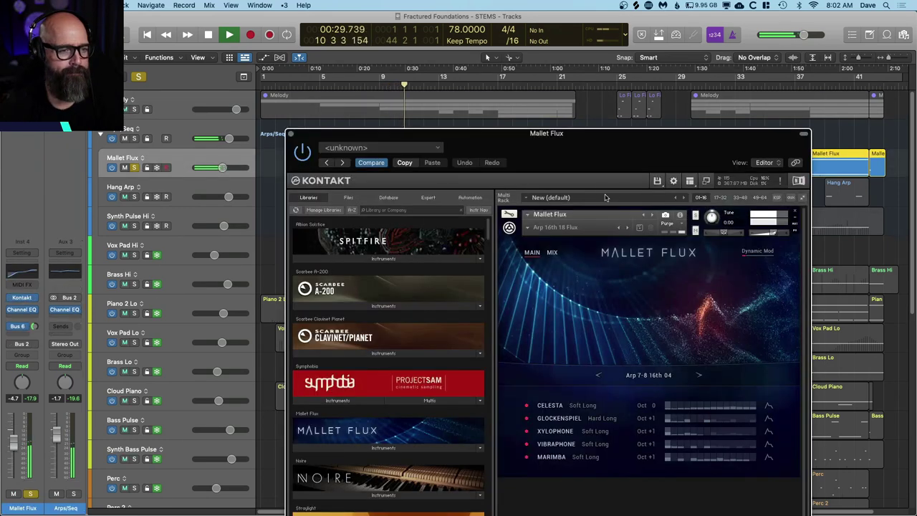
{"action": "left_click_drag", "start_coordinate": [620, 151], "coordinate": [610, 41]}
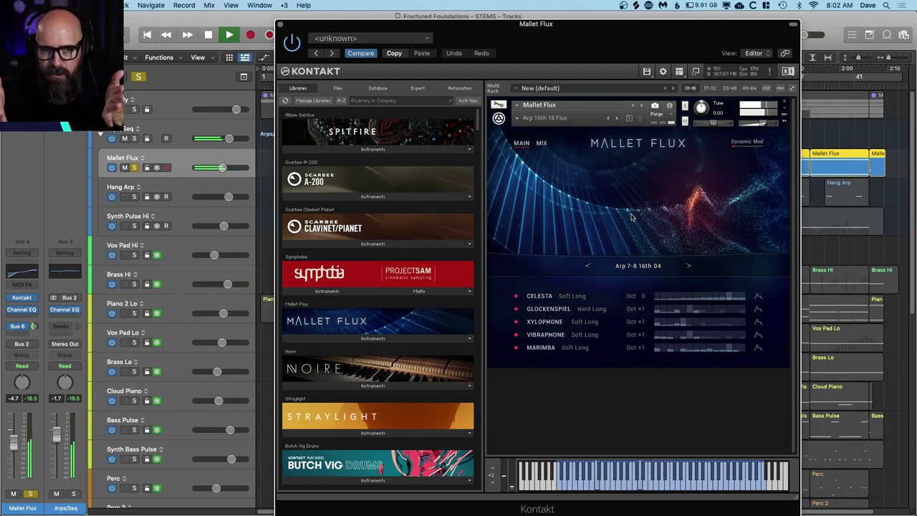
{"action": "key", "text": "space"}
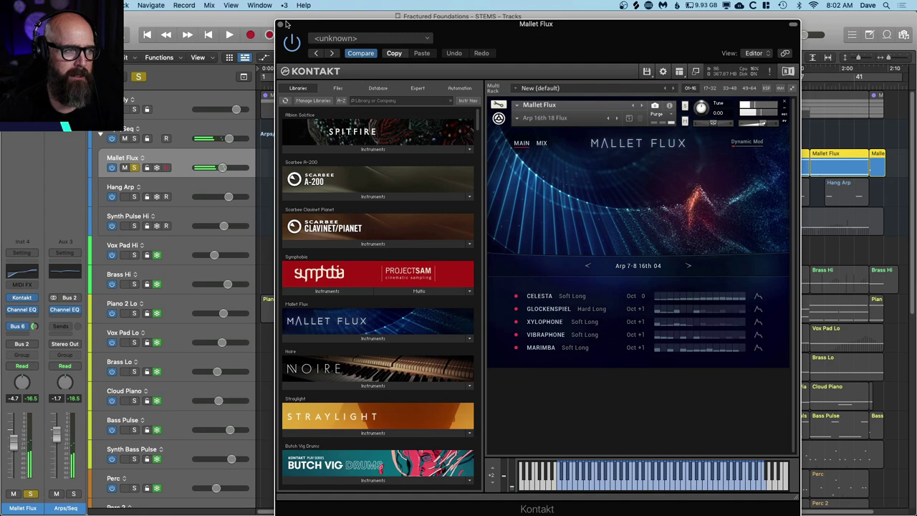
{"action": "left_click", "coordinate": [280, 25]}
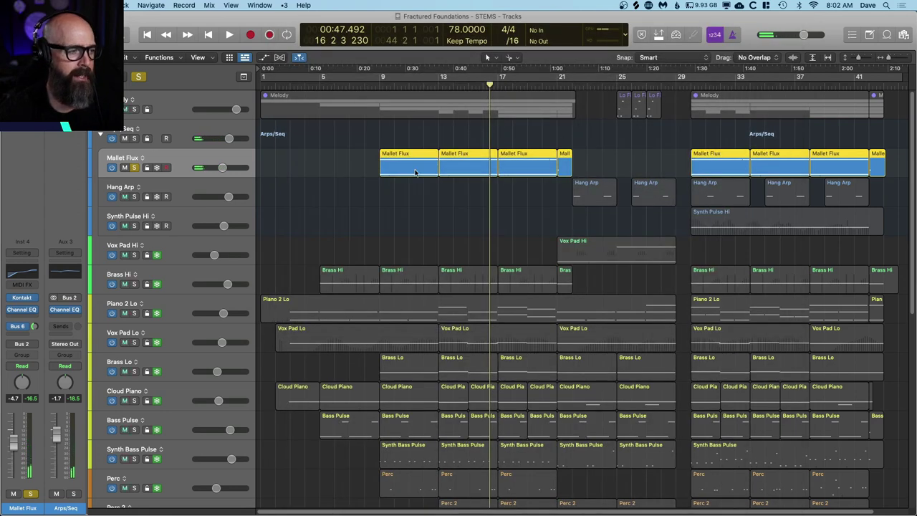
Add the Hang Arp track to the solo and play from its entrance at bar 22
{"action": "left_click", "coordinate": [571, 86]}
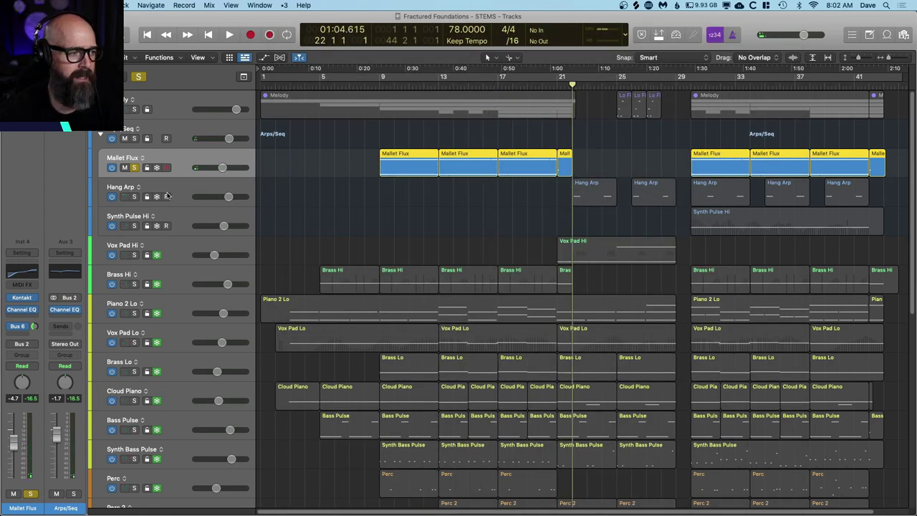
{"action": "left_click", "coordinate": [131, 191]}
{"action": "key", "text": "space"}
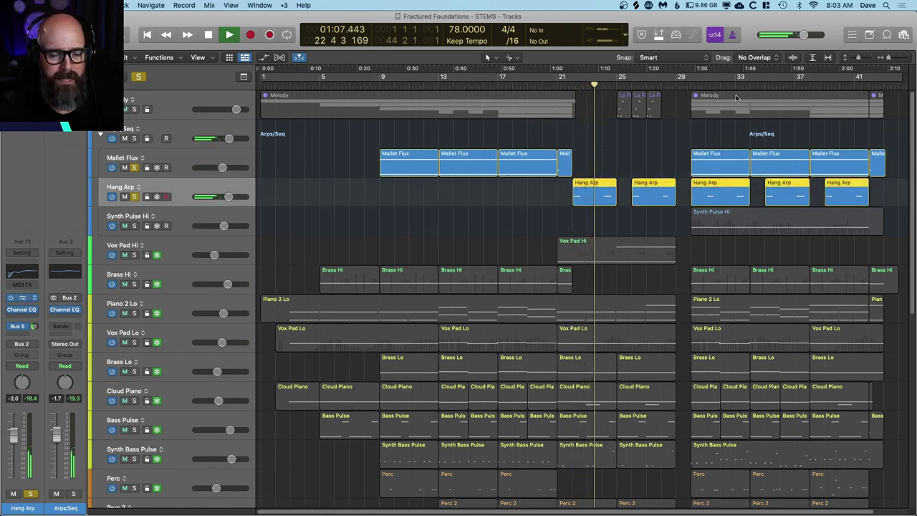
View the Hang Arp track's Omnisphere Bambe patch during playback, and close the instrument
{"action": "key", "text": "v"}
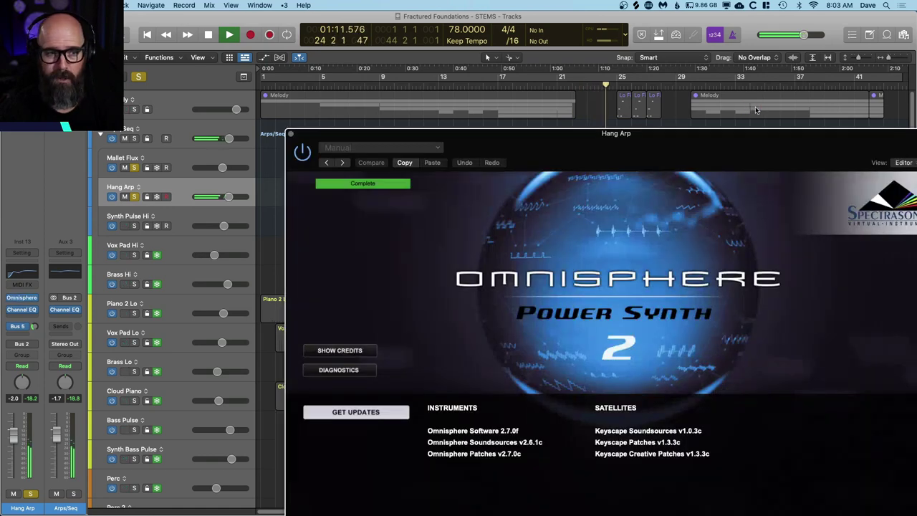
{"action": "left_click", "coordinate": [466, 433]}
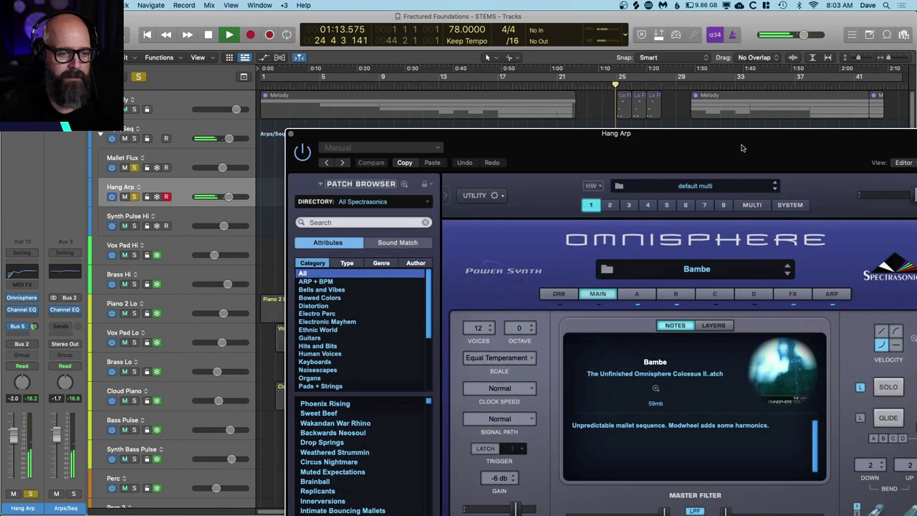
{"action": "left_click_drag", "start_coordinate": [750, 143], "coordinate": [520, 60]}
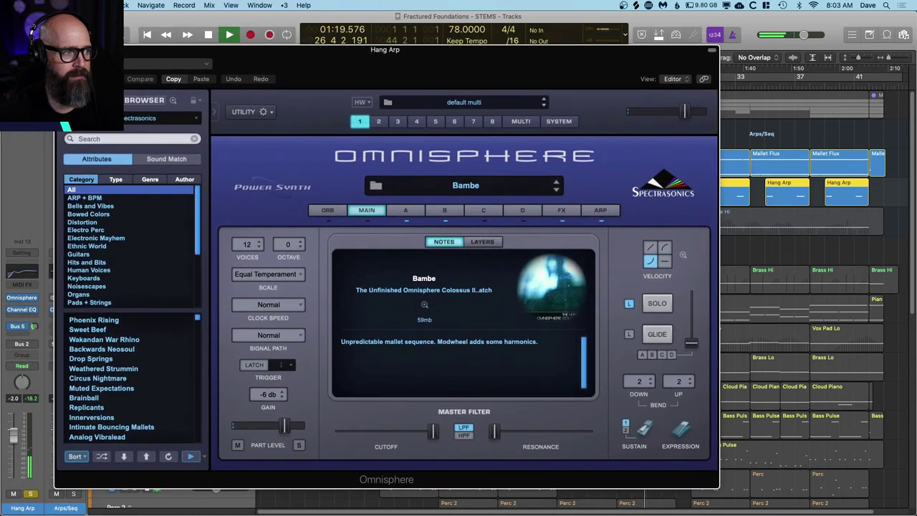
{"action": "key", "text": "super+w"}
{"action": "key", "text": "space"}
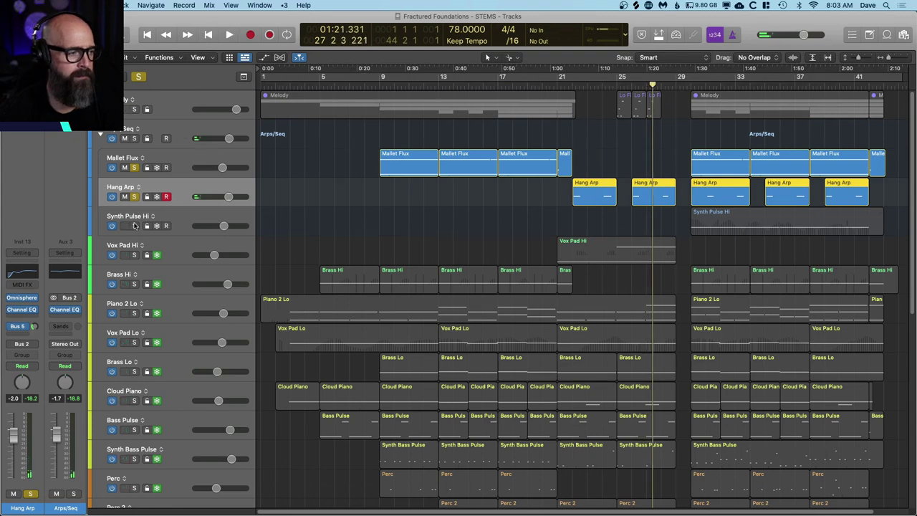
Solo only the Synth Pulse Hi track, play from its entrance at bar 30 and select the track
{"action": "left_click", "coordinate": [134, 226]}
{"action": "left_click", "coordinate": [689, 86]}
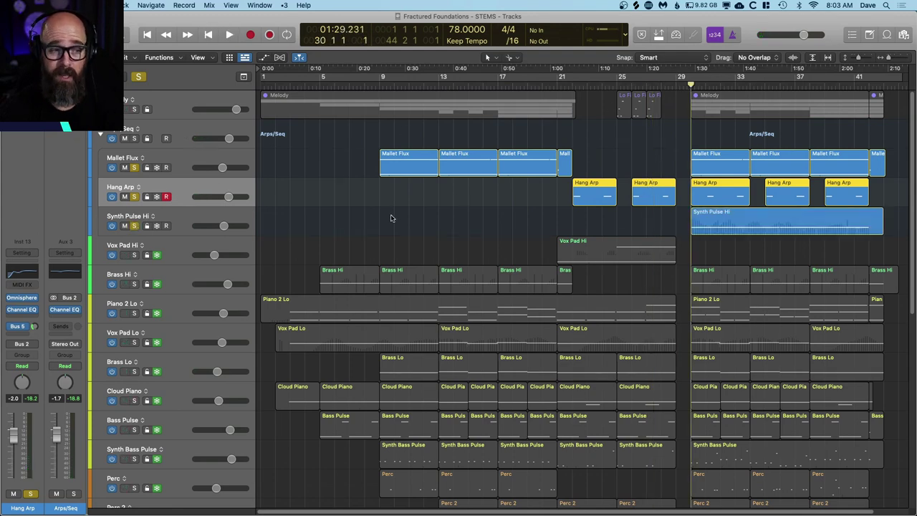
{"action": "left_click", "coordinate": [135, 172]}
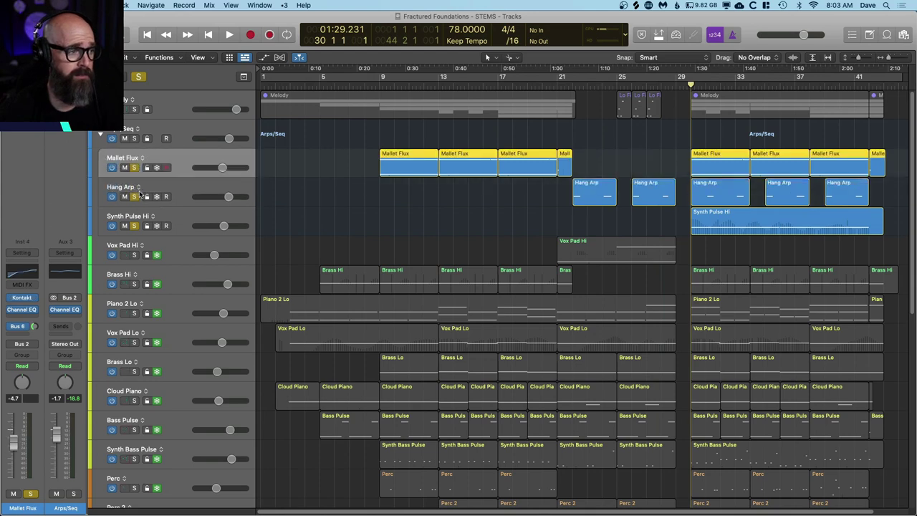
{"action": "left_click", "coordinate": [134, 167]}
{"action": "left_click", "coordinate": [134, 197]}
{"action": "key", "text": "space"}
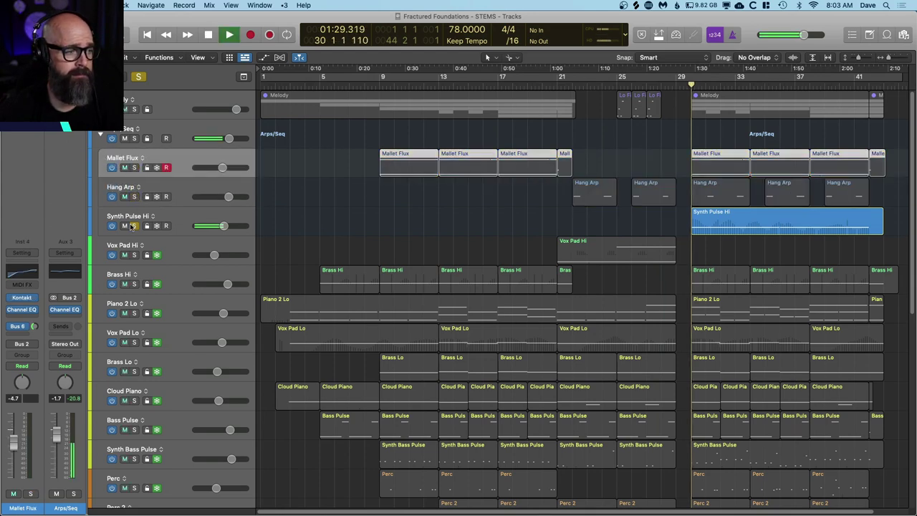
{"action": "left_click", "coordinate": [182, 220]}
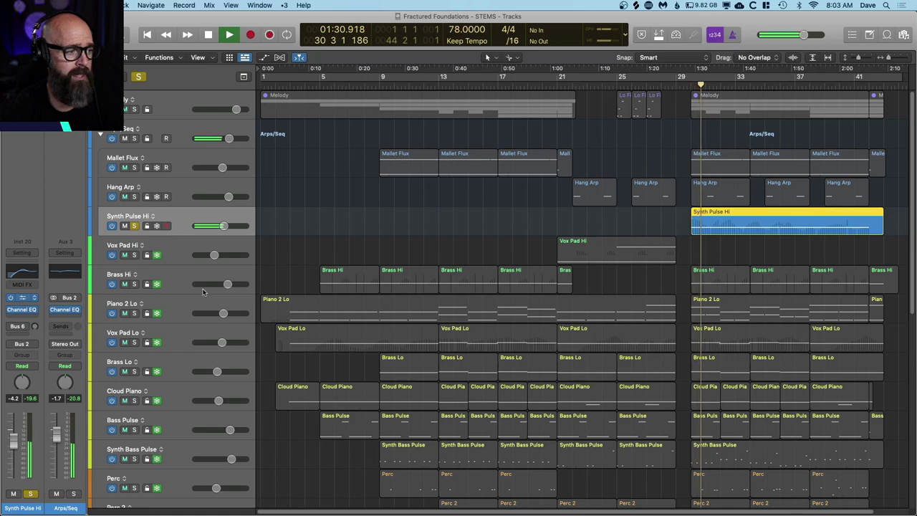
View the Synth Pulse Hi track's ZebraHZ ARP Finesse HZ patch during playback, close the instrument and stop playback
{"action": "key", "text": "v"}
{"action": "left_click_drag", "start_coordinate": [717, 147], "coordinate": [764, 50]}
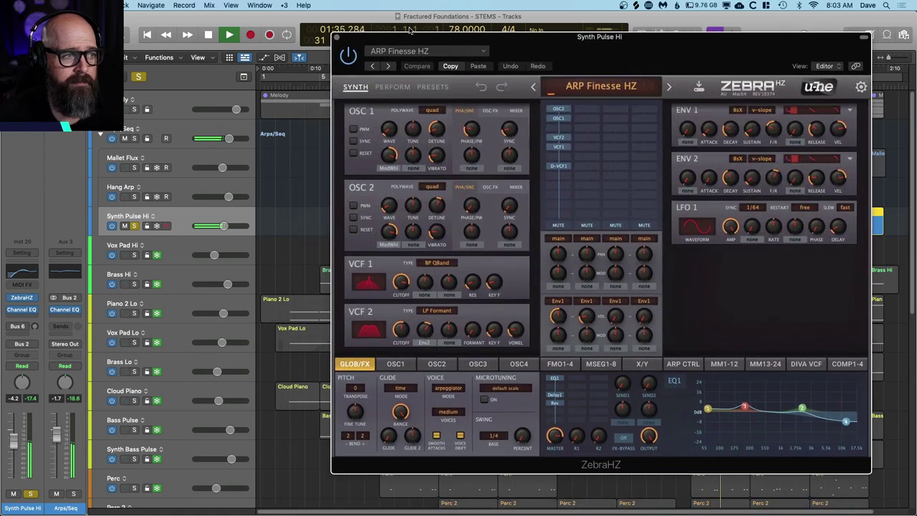
{"action": "left_click", "coordinate": [341, 39]}
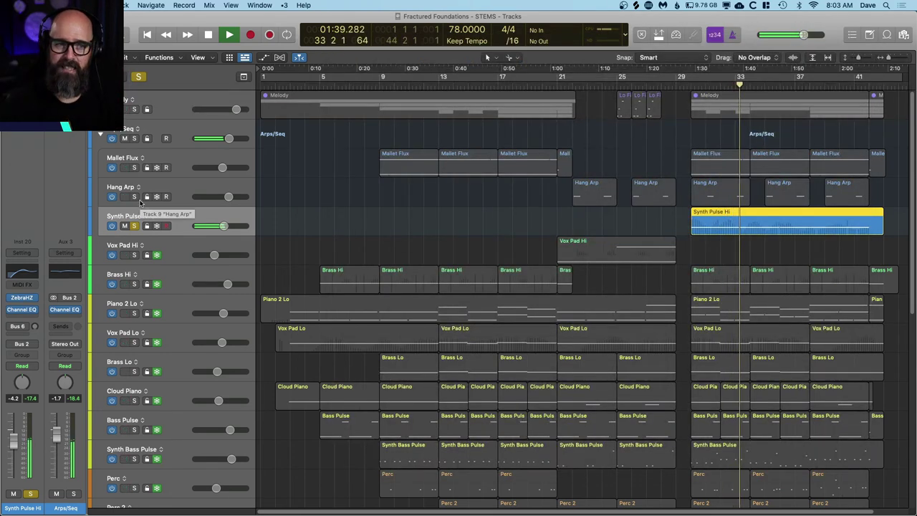
{"action": "key", "text": "space"}
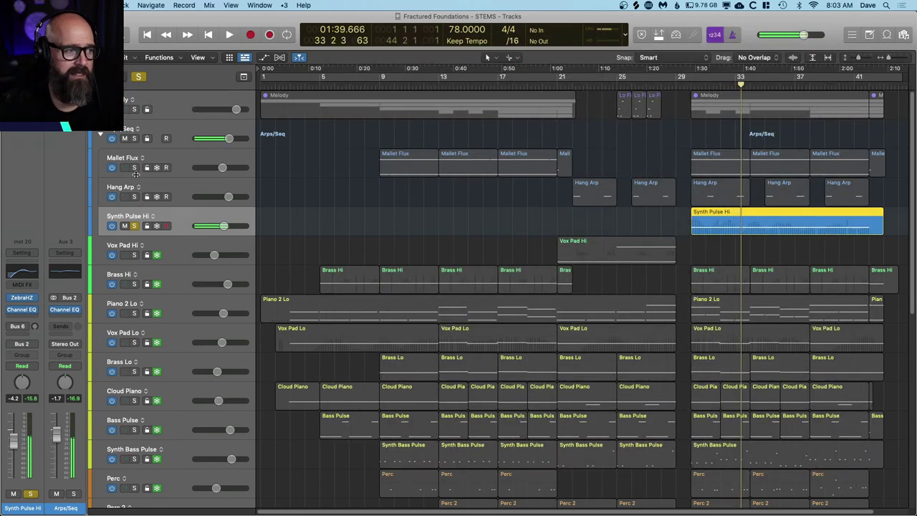
Clear the Synth Pulse Hi solo, audition the full mix of that section, and select the Vox Pad Hi track
{"action": "left_click", "coordinate": [134, 226]}
{"action": "key", "text": "space"}
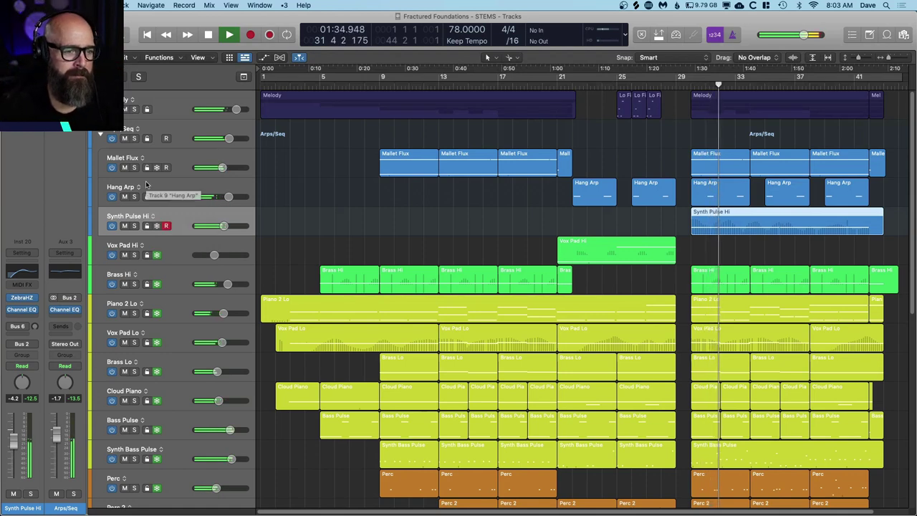
{"action": "left_click", "coordinate": [172, 252]}
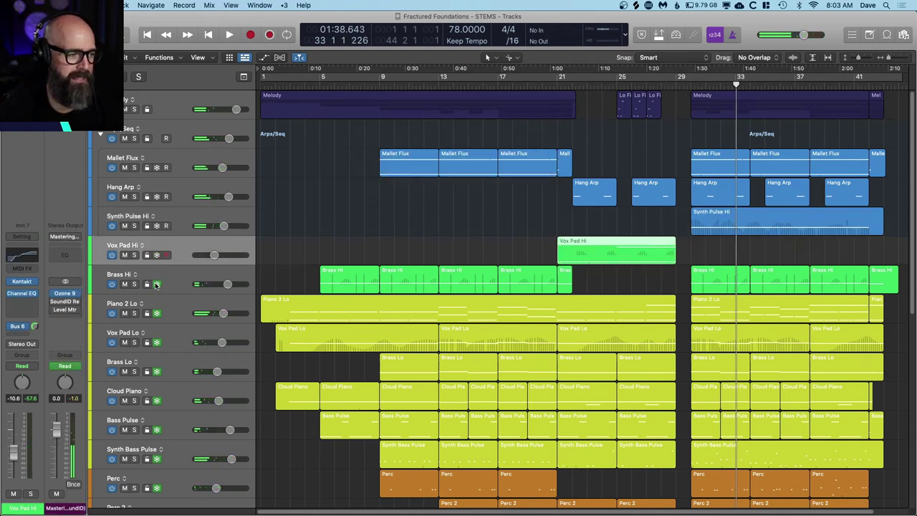
{"action": "key", "text": "space"}
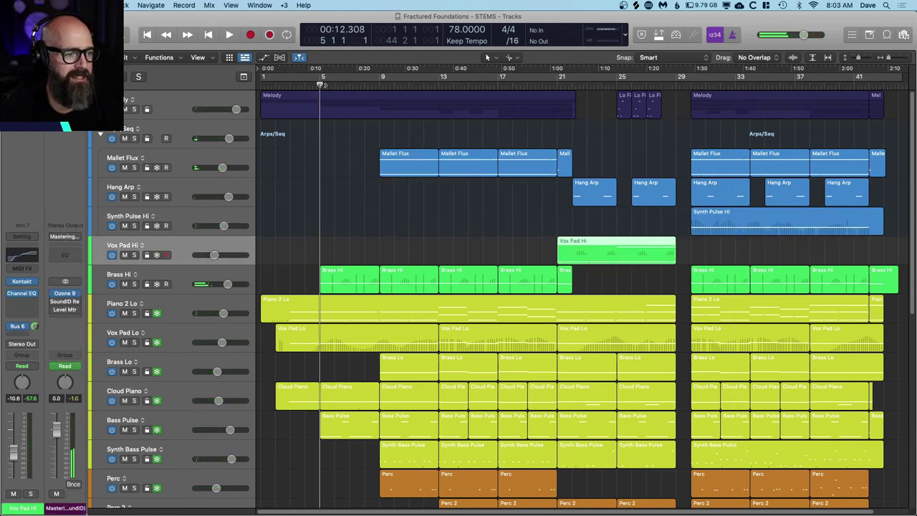
View the Brass Hi track's Kontakt Arkhis instrument with its three layers, and close the instrument
{"action": "left_click", "coordinate": [180, 275]}
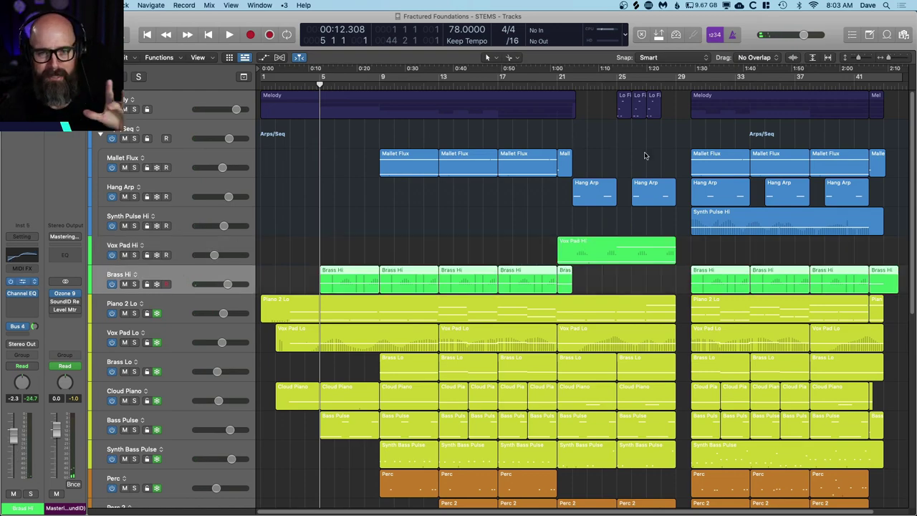
{"action": "key", "text": "v"}
{"action": "left_click_drag", "start_coordinate": [685, 144], "coordinate": [579, 22]}
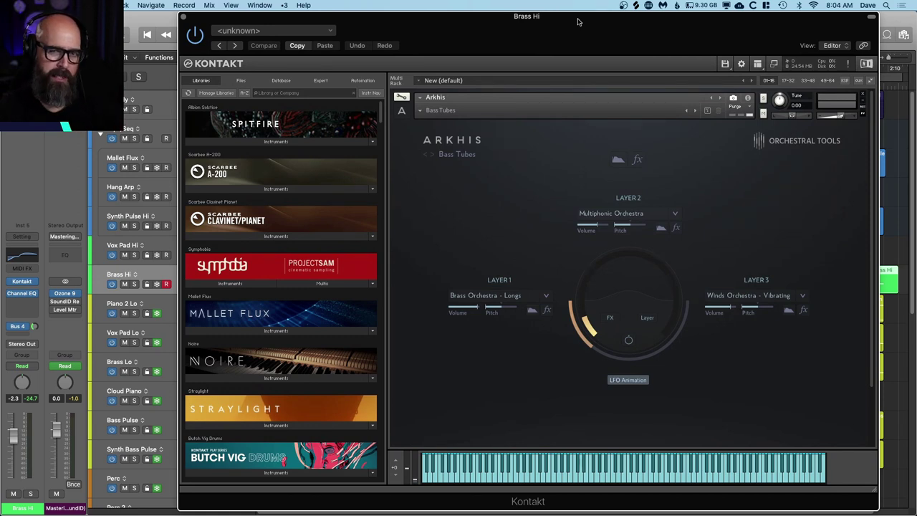
{"action": "left_click", "coordinate": [185, 17]}
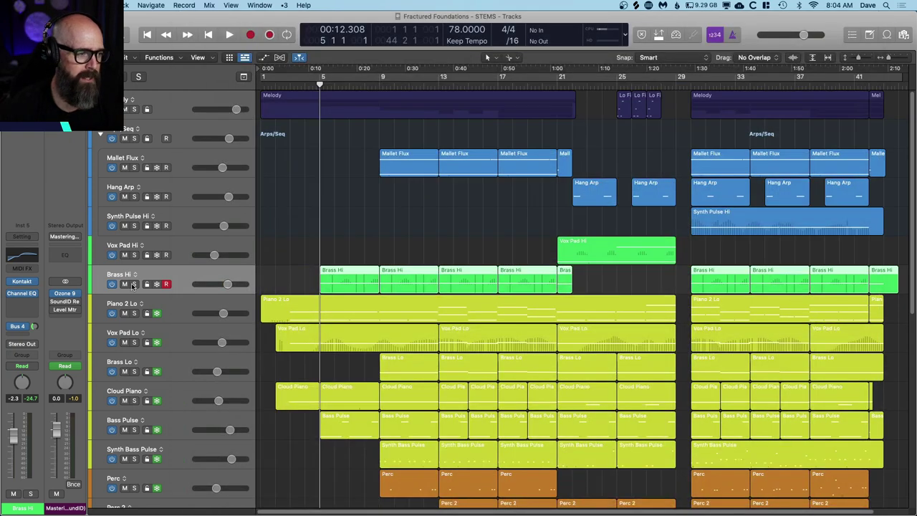
Solo the Brass Hi track, play it from its entrance at bar 5, deselect its regions and stop playback
{"action": "left_click", "coordinate": [133, 284]}
{"action": "key", "text": "space"}
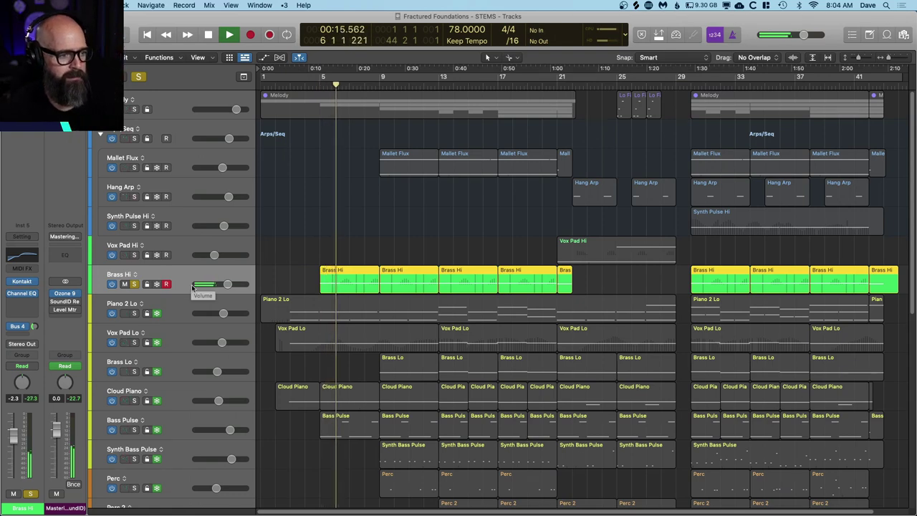
{"action": "left_click", "coordinate": [297, 275]}
{"action": "key", "text": "space"}
Open the first Brass Hi region in an enlarged Piano Roll and display its Ch. 1: Modulation data
{"action": "double_click", "coordinate": [338, 280]}
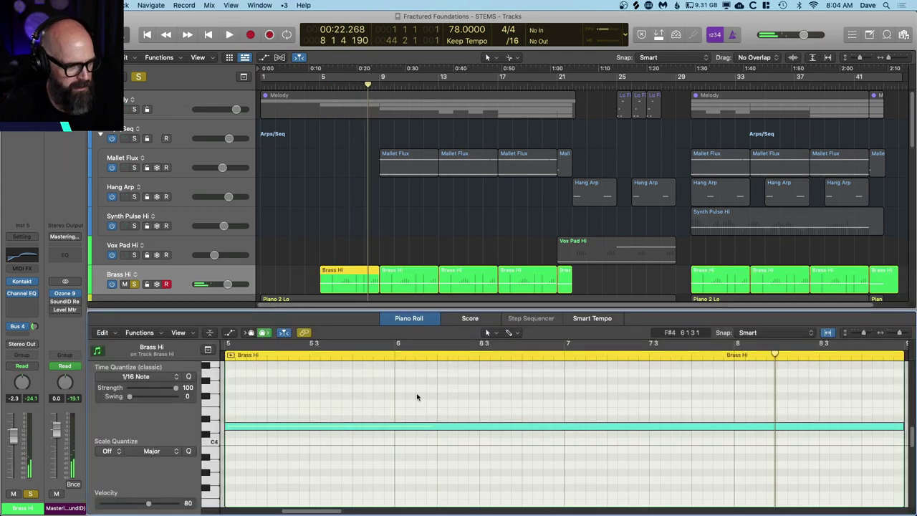
{"action": "left_click_drag", "start_coordinate": [392, 315], "coordinate": [391, 244]}
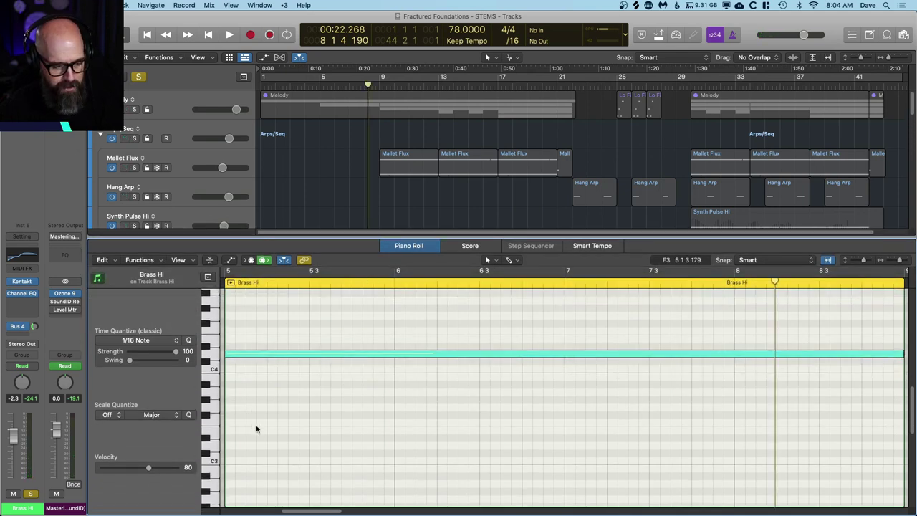
{"action": "key", "text": "a"}
{"action": "left_click", "coordinate": [201, 468]}
{"action": "scroll", "coordinate": [215, 487], "scroll_direction": "down", "scroll_amount": 2}
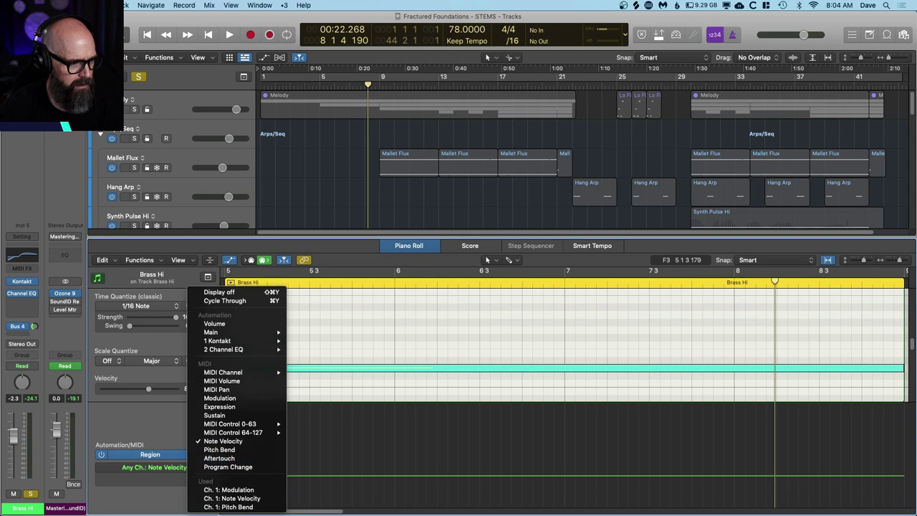
{"action": "left_click", "coordinate": [224, 492]}
{"action": "key", "text": "super+Left"}
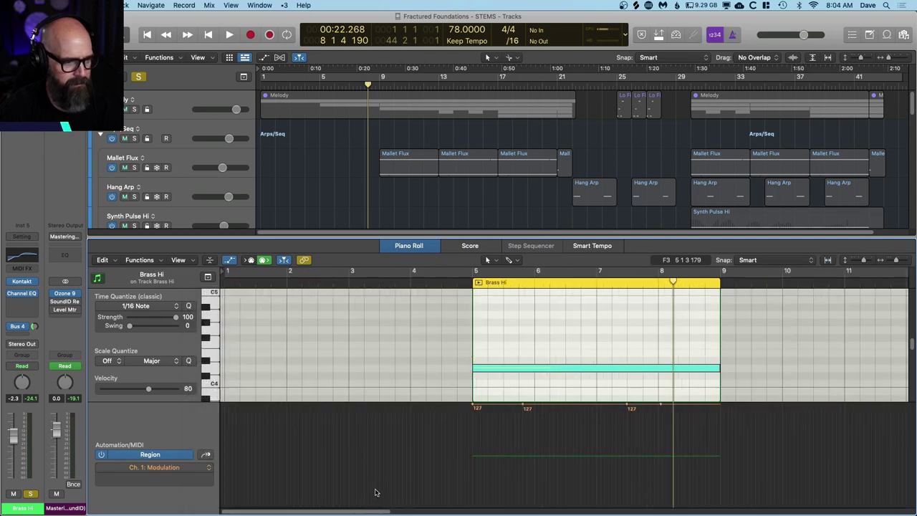
Play the Brass Hi region from bar 5 while viewing its Ch. 1: Pitch Bend data, and close the editor
{"action": "left_click", "coordinate": [470, 279]}
{"action": "key", "text": "space"}
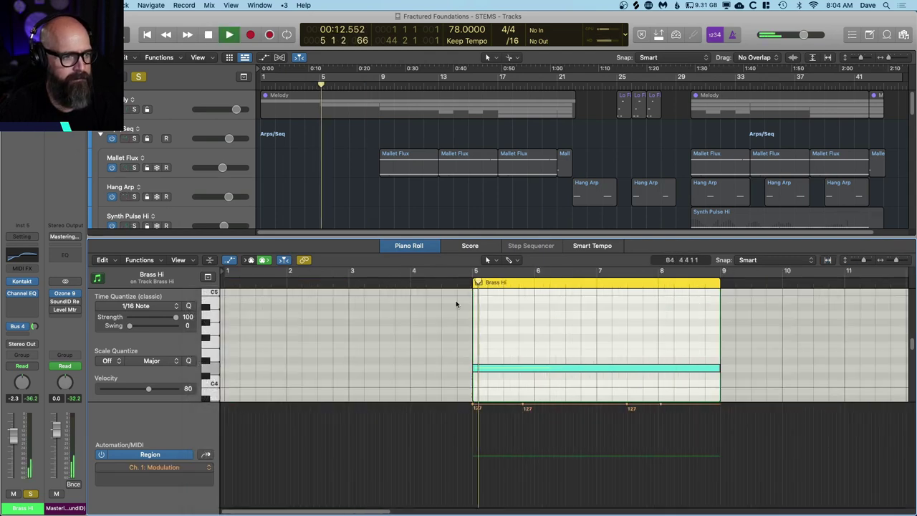
{"action": "left_click", "coordinate": [208, 468]}
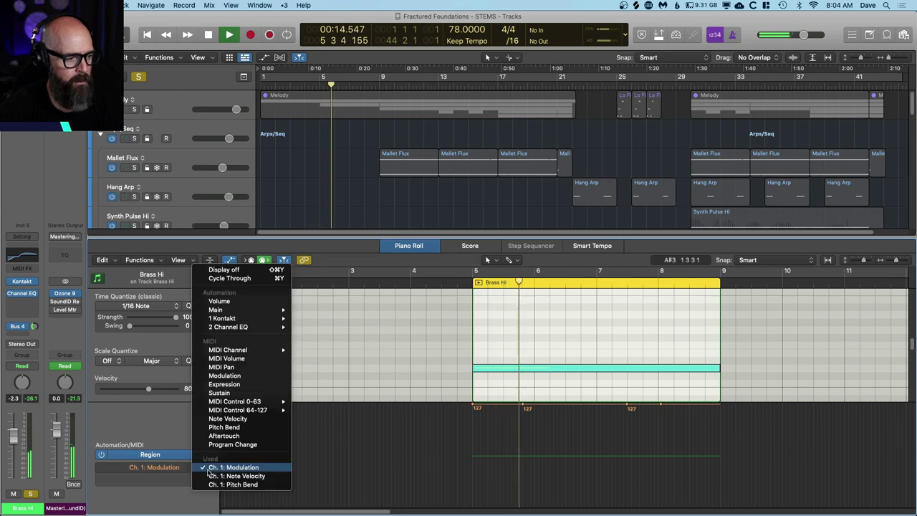
{"action": "left_click", "coordinate": [233, 485]}
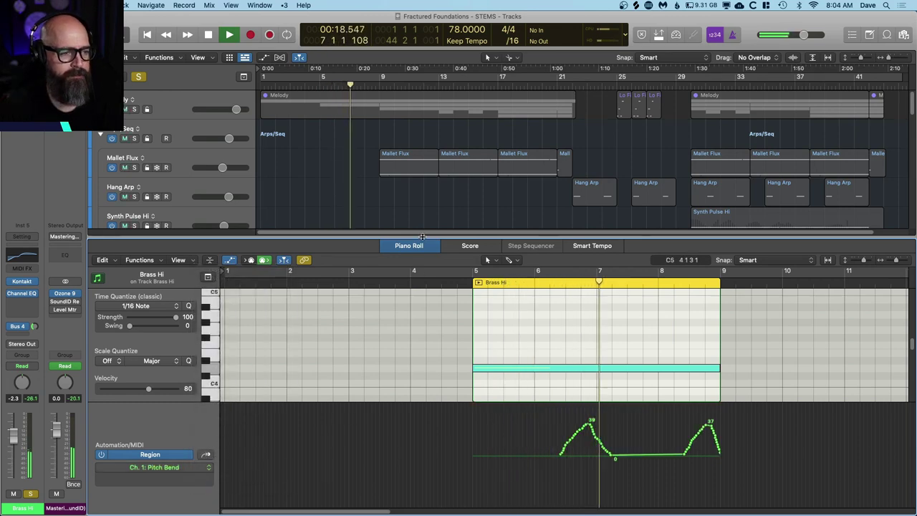
{"action": "key", "text": "e"}
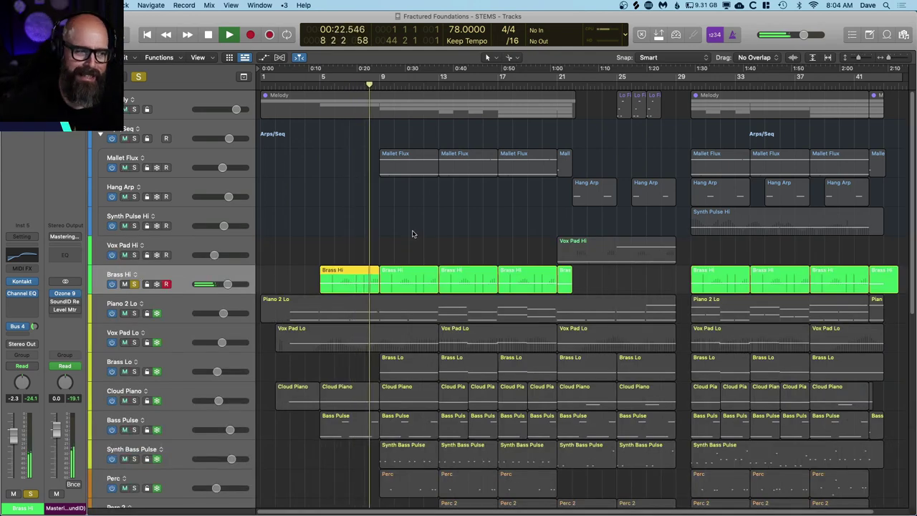
Add the Vox Pad Hi track to the solo, play from its entrance at bar 21 and select the track
{"action": "left_click", "coordinate": [134, 255]}
{"action": "left_click", "coordinate": [556, 83]}
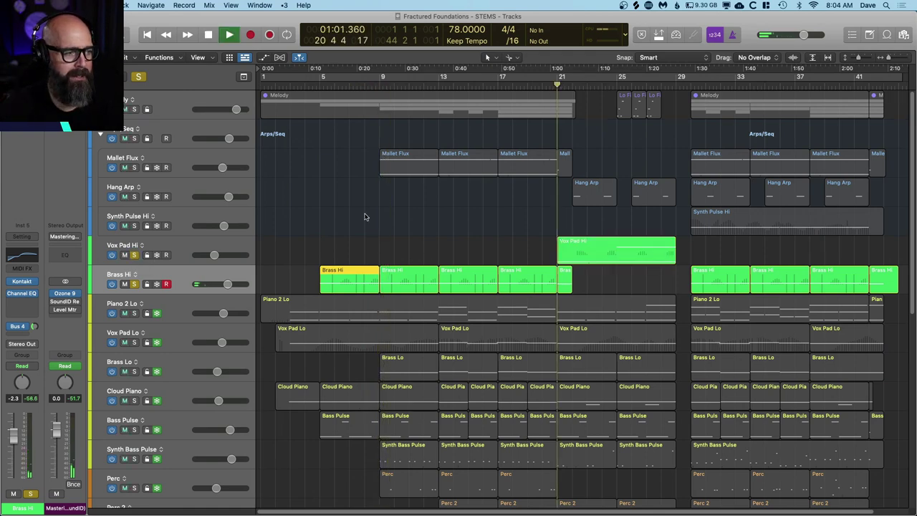
{"action": "left_click", "coordinate": [119, 260]}
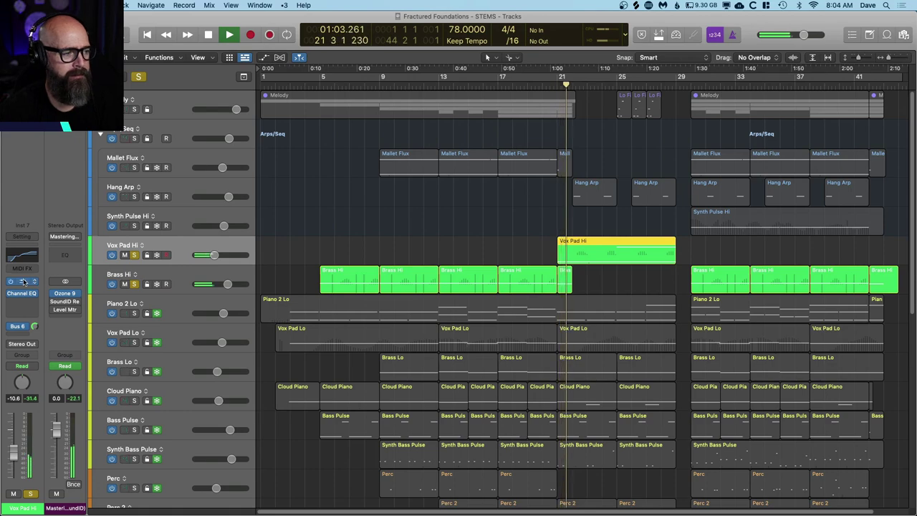
View the Vox Pad Hi track's Kontakt Pharlight instrument, leaving its snapshot browser for the main page, and close it
{"action": "key", "text": "v"}
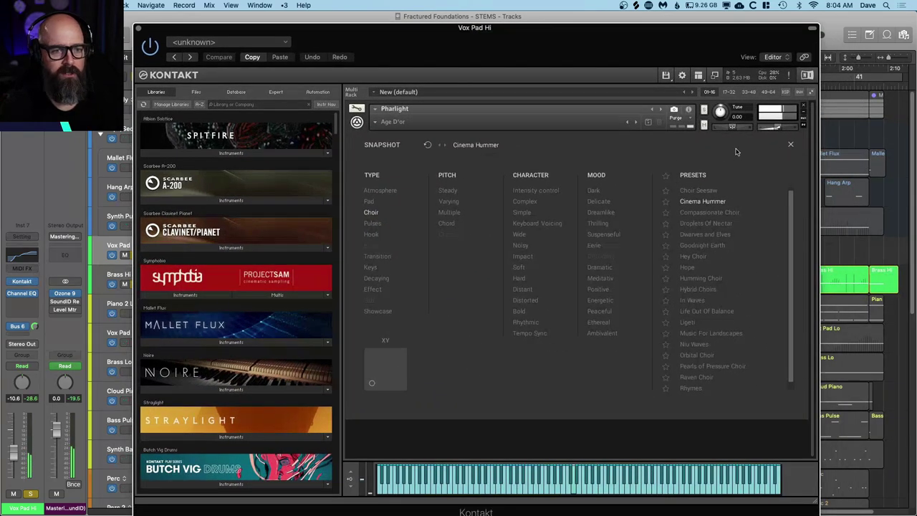
{"action": "left_click", "coordinate": [791, 145]}
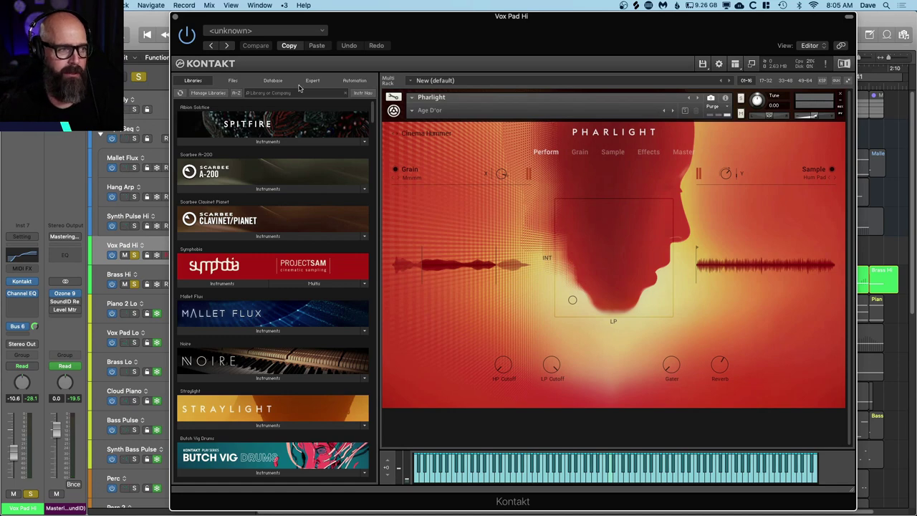
{"action": "left_click", "coordinate": [176, 16]}
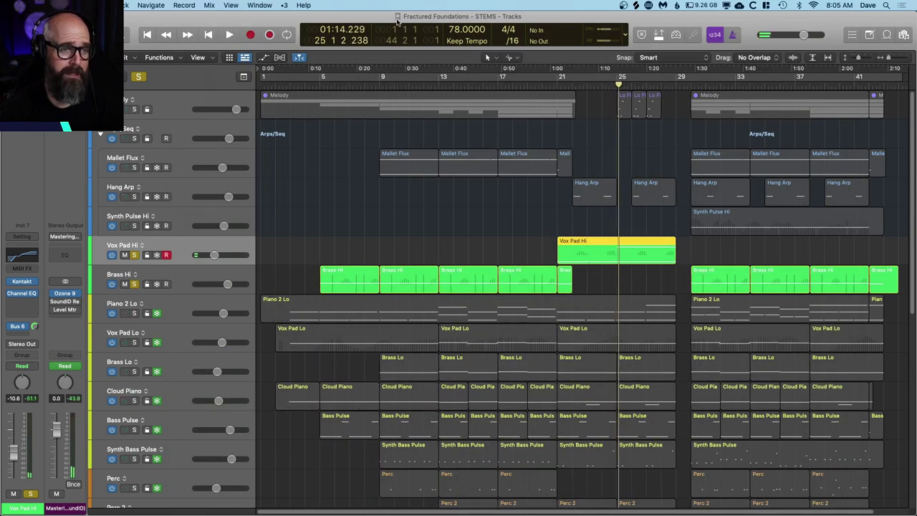
Replay the Vox Pad Hi passage from bar 21 while checking the Performance Meter, and close the meter and the Pharlight instrument
{"action": "left_click", "coordinate": [555, 83]}
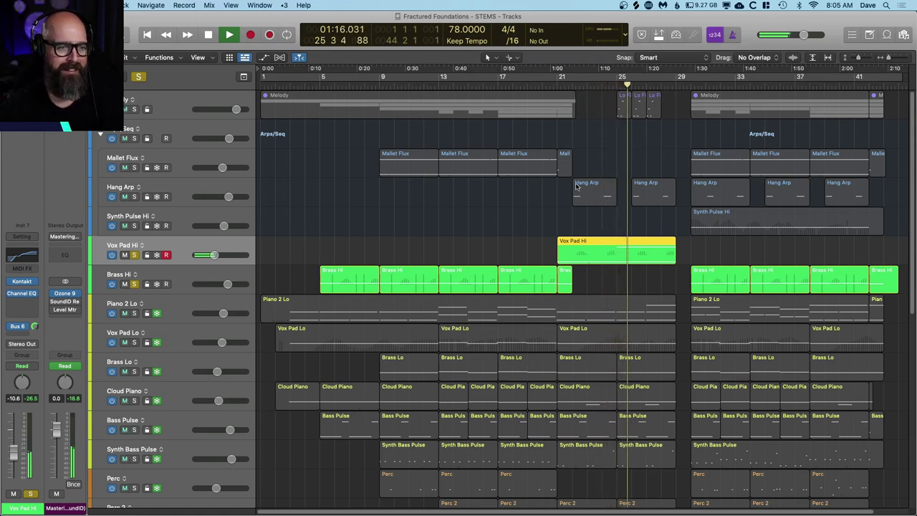
{"action": "key", "text": "space"}
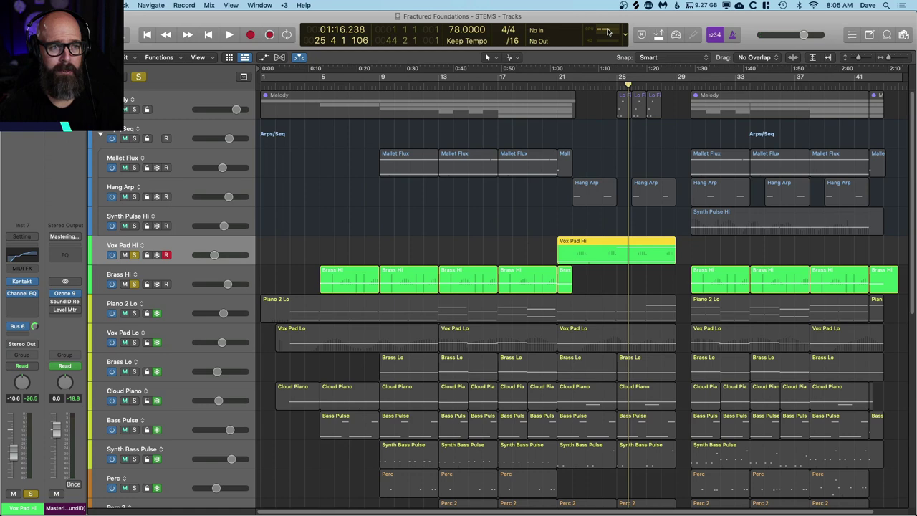
{"action": "left_click", "coordinate": [607, 32]}
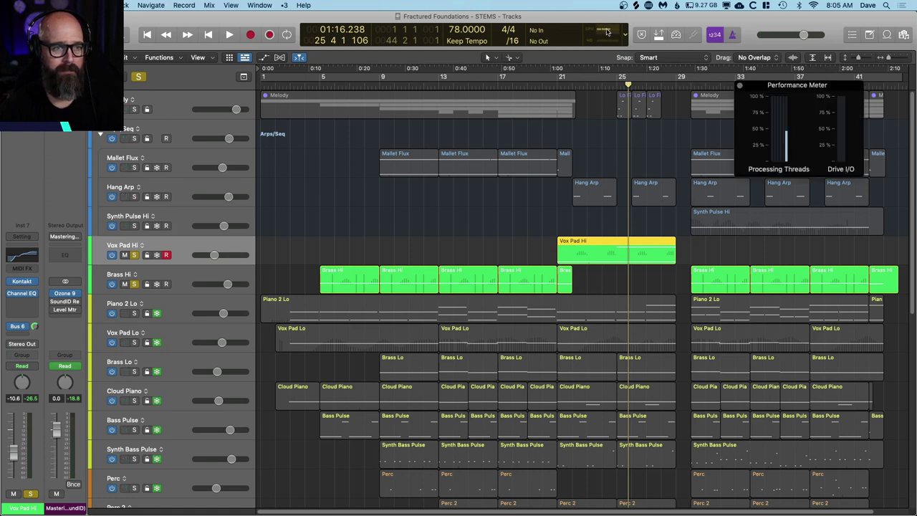
{"action": "key", "text": "comma"}
{"action": "key", "text": "comma"}
{"action": "key", "text": "comma"}
{"action": "key", "text": "comma"}
{"action": "key", "text": "comma"}
{"action": "key", "text": "space"}
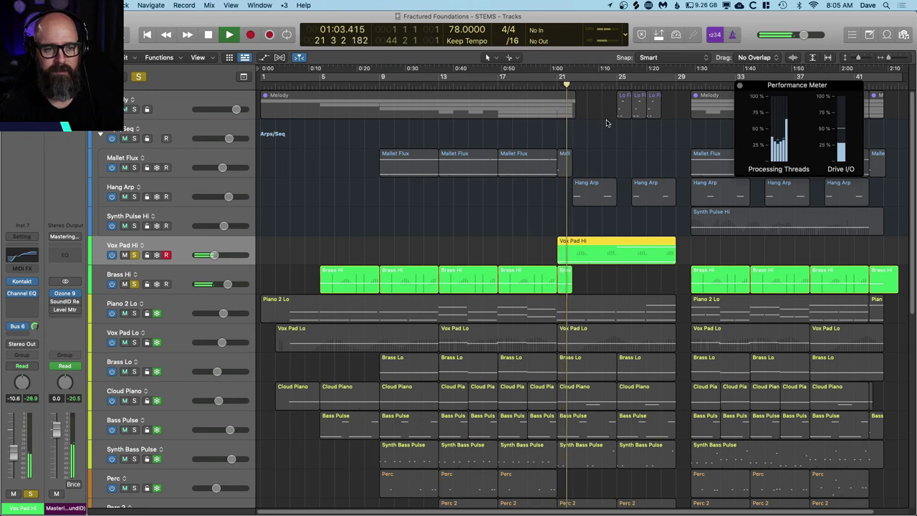
{"action": "left_click", "coordinate": [740, 86]}
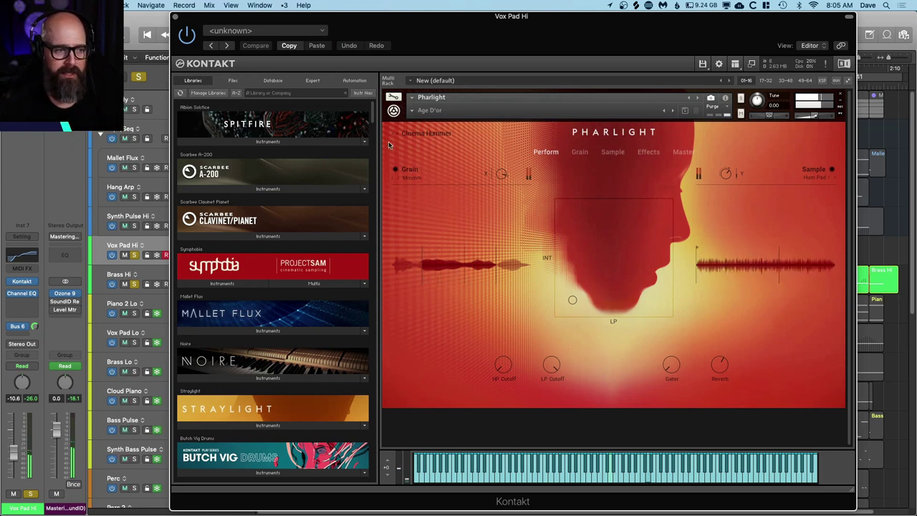
{"action": "left_click", "coordinate": [176, 17]}
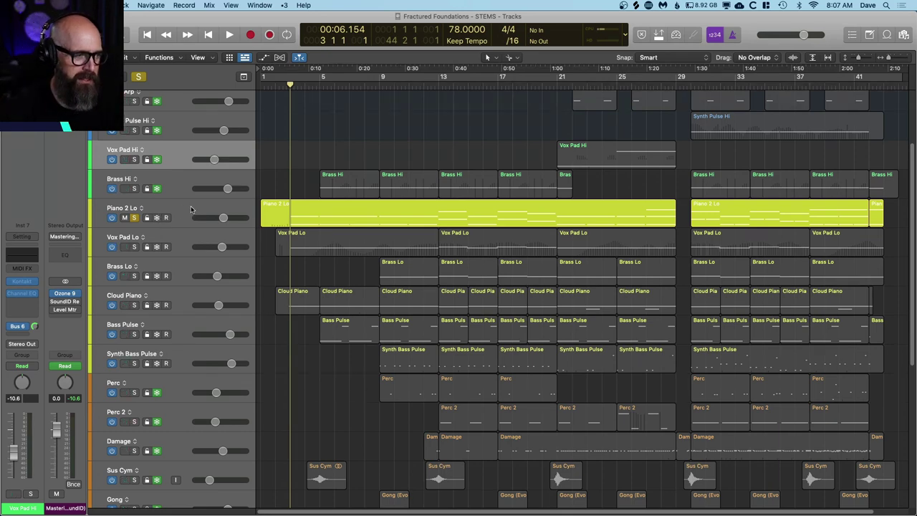
Select the soloed Piano 2 Lo track, play from bar 3, and add the Vox Pad Lo track to the solo
{"action": "left_click", "coordinate": [193, 211]}
{"action": "key", "text": "space"}
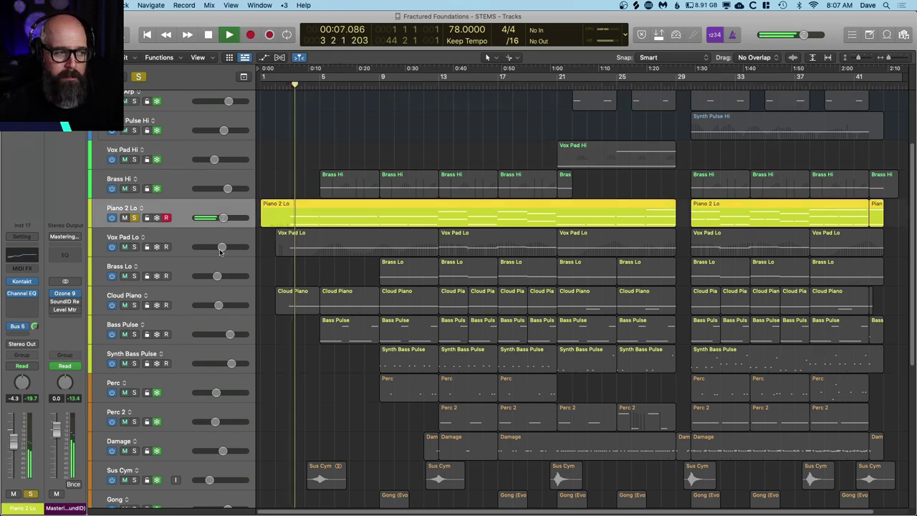
{"action": "left_click", "coordinate": [134, 246]}
{"action": "left_click", "coordinate": [111, 254]}
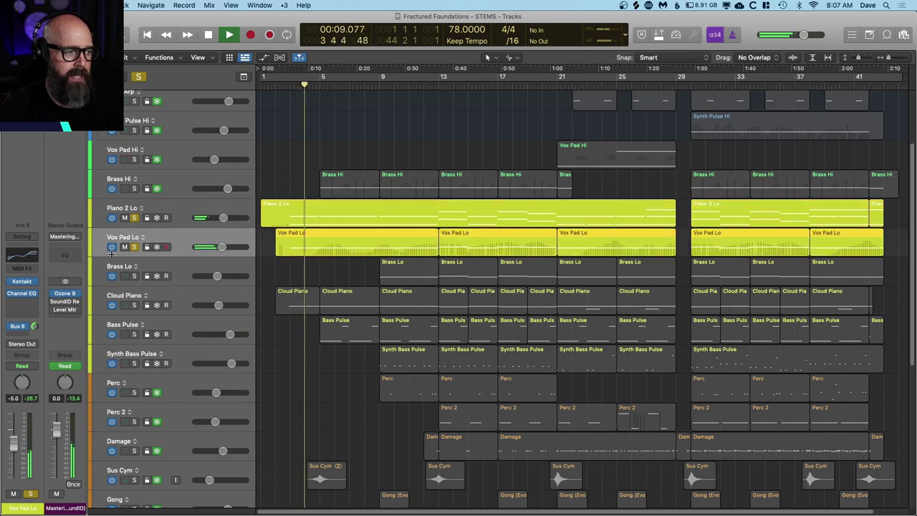
View the Vox Pad Lo track's Pharlight Cinema Hummer snapshot and main page during playback, and close the instrument
{"action": "left_click", "coordinate": [21, 281]}
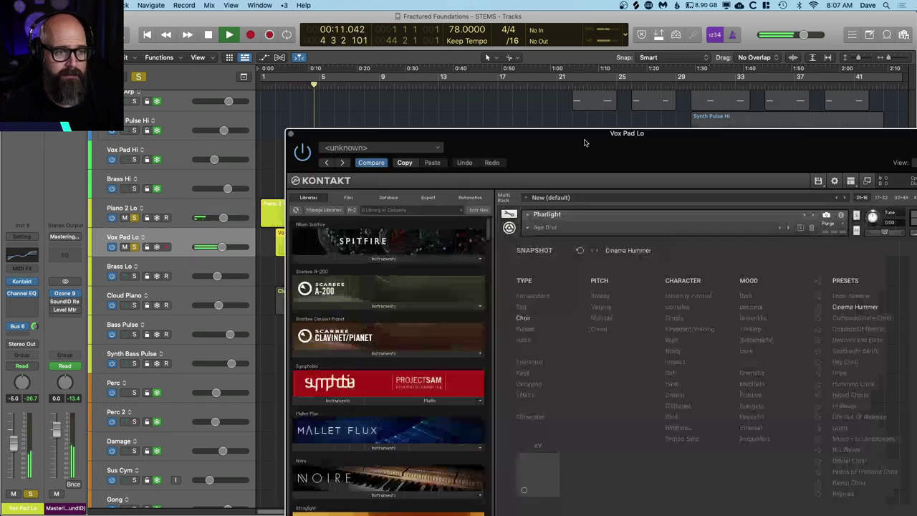
{"action": "double_click", "coordinate": [584, 142]}
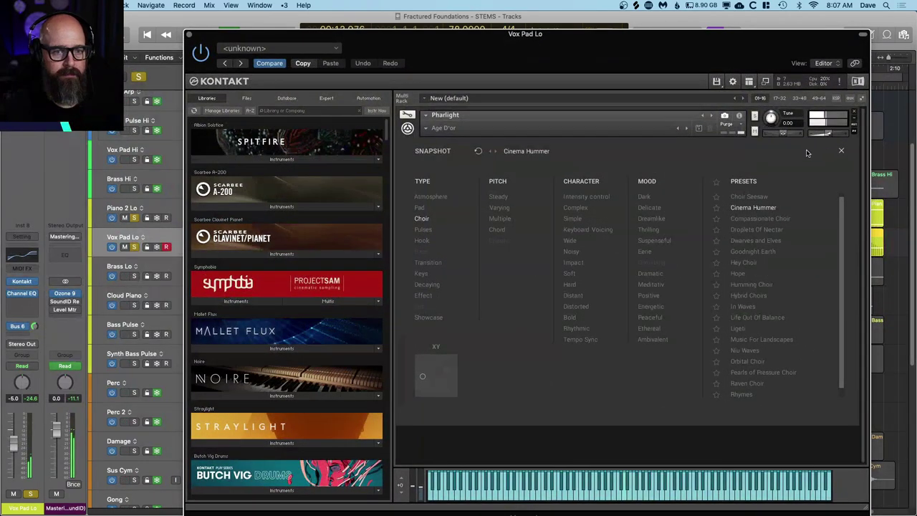
{"action": "left_click", "coordinate": [841, 151]}
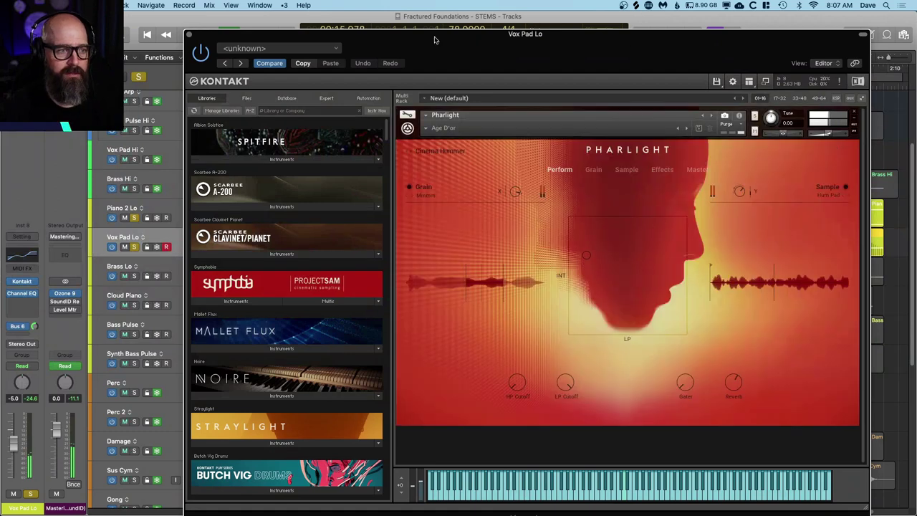
{"action": "left_click", "coordinate": [189, 35]}
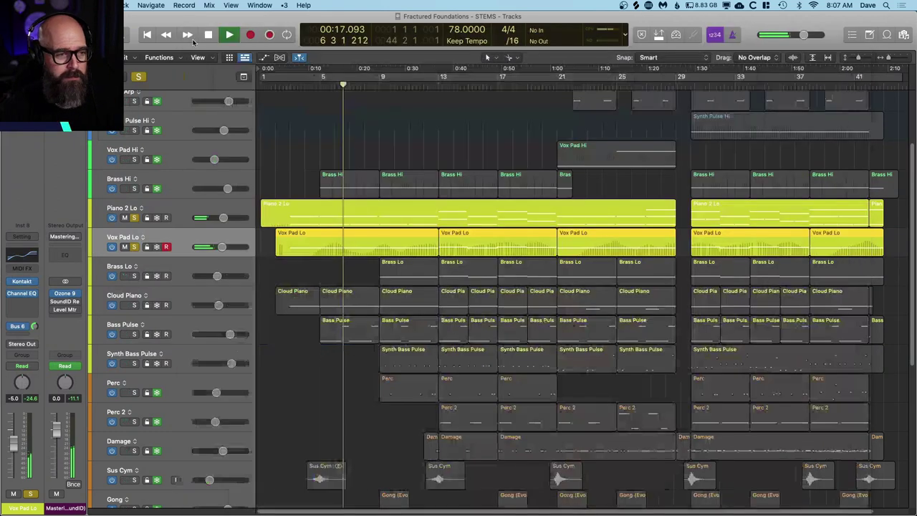
Add the Cloud Piano track to the solo and restart playback from bar 2
{"action": "left_click", "coordinate": [134, 305]}
{"action": "key", "text": "space"}
{"action": "key", "text": "comma"}
{"action": "key", "text": "comma"}
{"action": "key", "text": "comma"}
{"action": "key", "text": "comma"}
{"action": "key", "text": "comma"}
{"action": "key", "text": "space"}
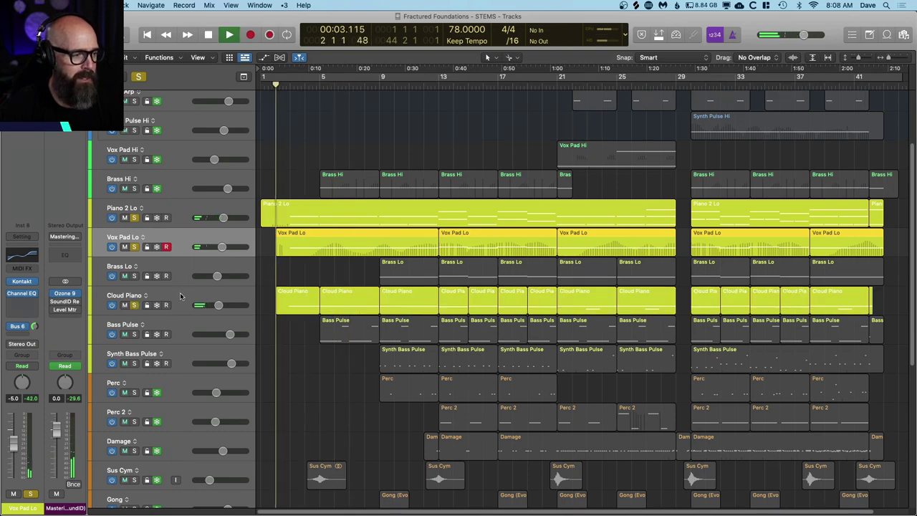
Leave only the Cloud Piano track soloed while viewing its Kontakt Noire Pure instrument, and close the instrument
{"action": "left_click", "coordinate": [183, 297]}
{"action": "left_click", "coordinate": [23, 299]}
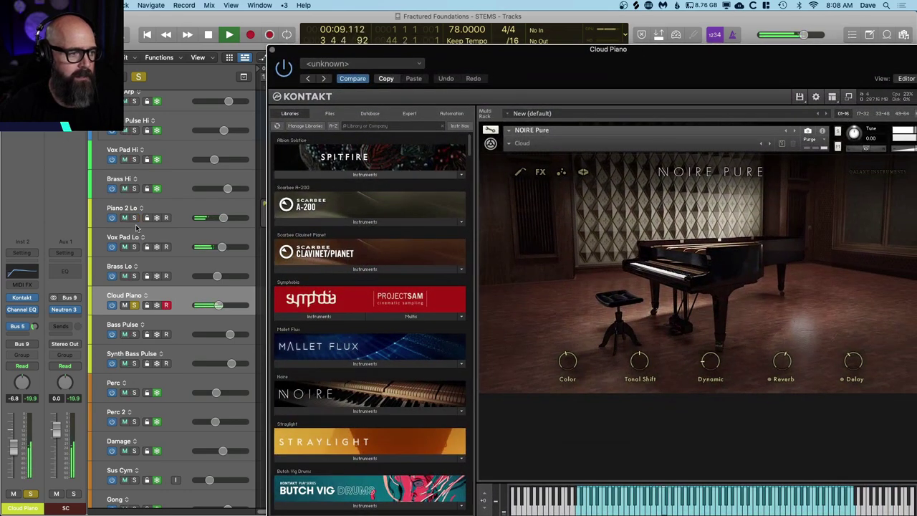
{"action": "left_click_drag", "start_coordinate": [600, 71], "coordinate": [527, 38]}
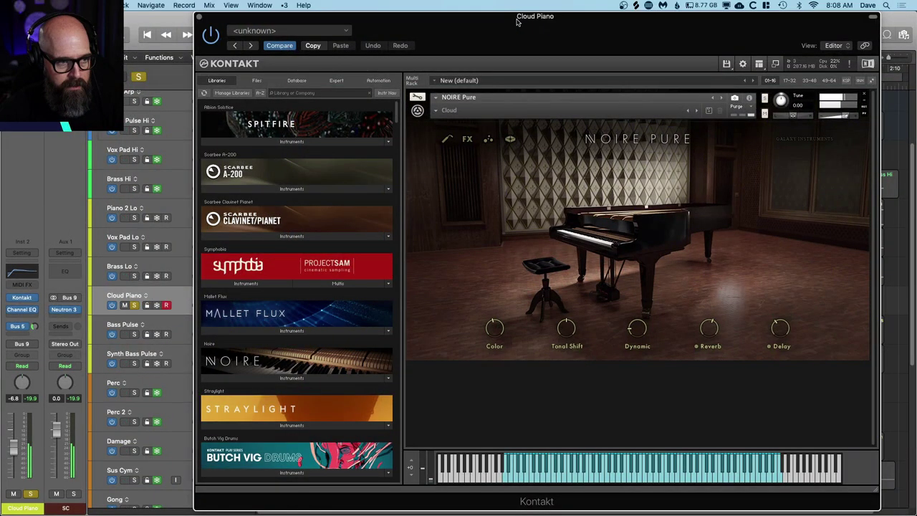
{"action": "left_click", "coordinate": [200, 17]}
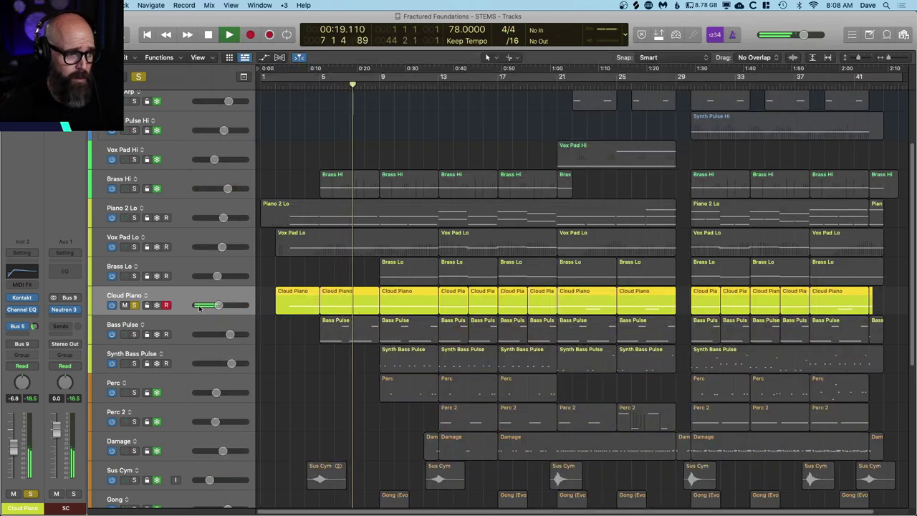
Select the Bass Pulse track, add it to the Cloud Piano solo, and play from bar 5
{"action": "key", "text": "space"}
{"action": "left_click", "coordinate": [182, 320]}
{"action": "key", "text": "comma"}
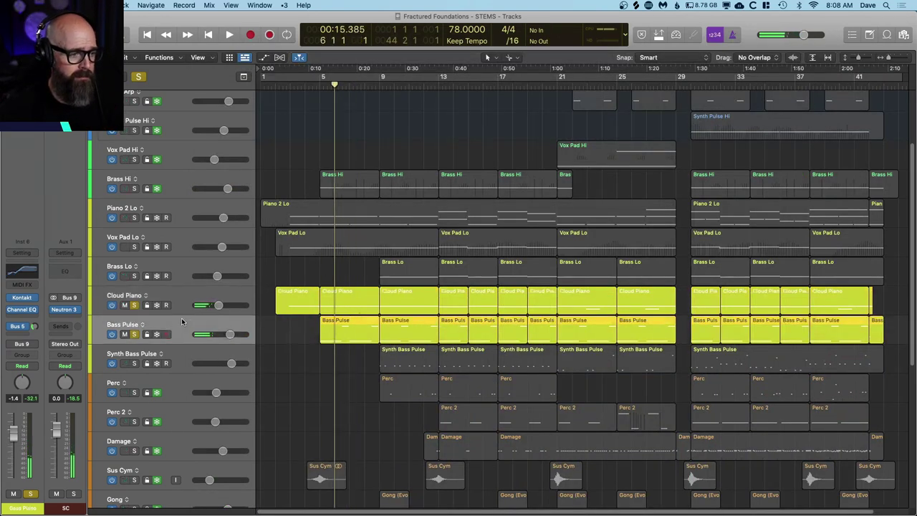
{"action": "key", "text": "comma"}
{"action": "key", "text": "space"}
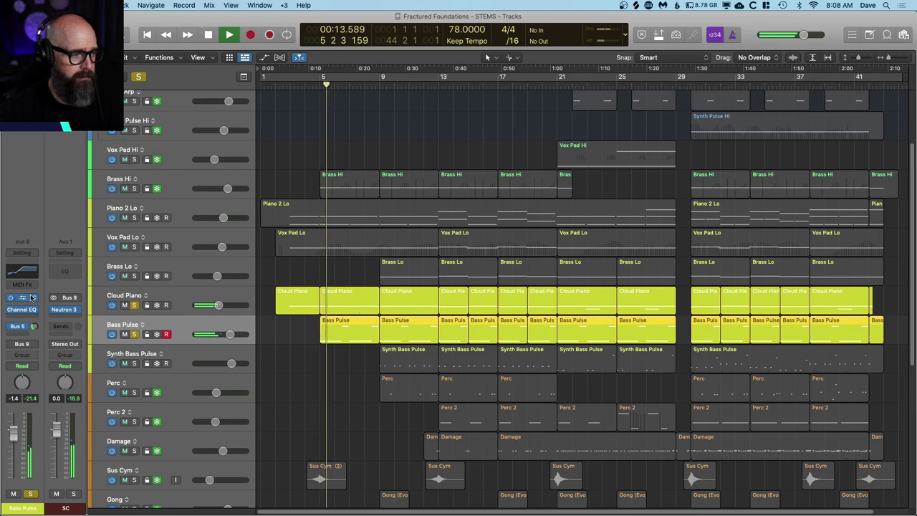
View the Perform page of Bass Pulse's Straylight Rotopulse instrument, remove Cloud Piano from the solo, and close the instrument
{"action": "key", "text": "v"}
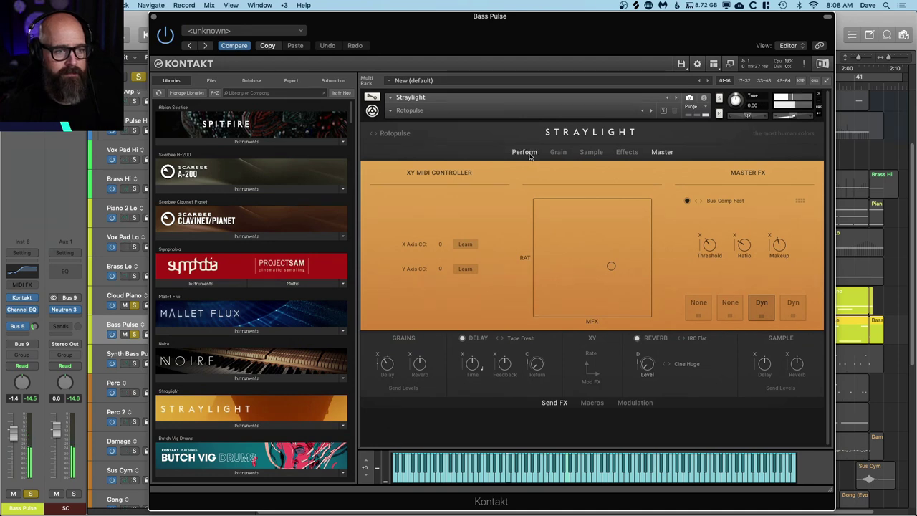
{"action": "left_click", "coordinate": [530, 153]}
{"action": "left_click_drag", "start_coordinate": [644, 34], "coordinate": [669, 33]}
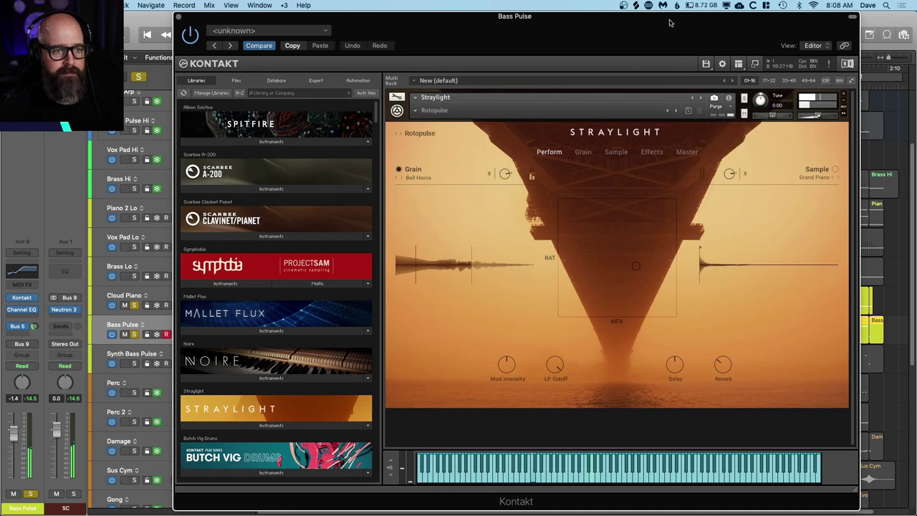
{"action": "left_click", "coordinate": [136, 305]}
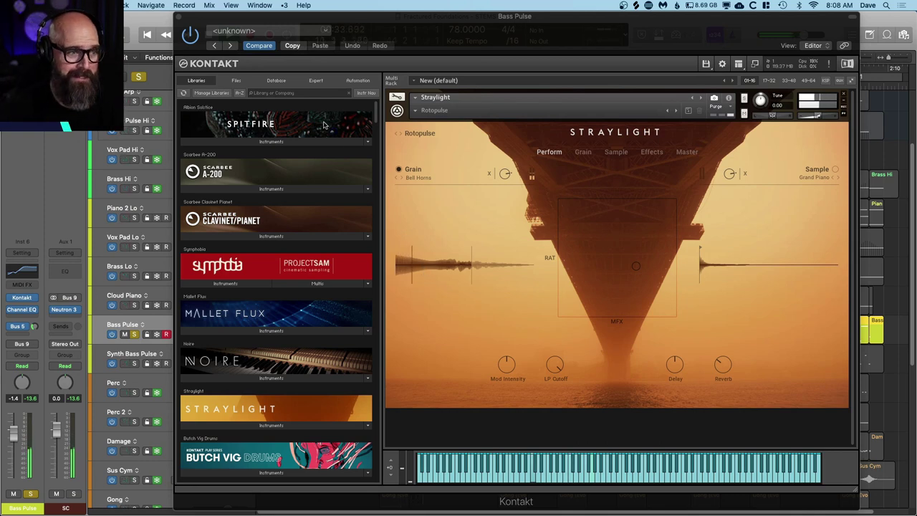
{"action": "left_click", "coordinate": [177, 17]}
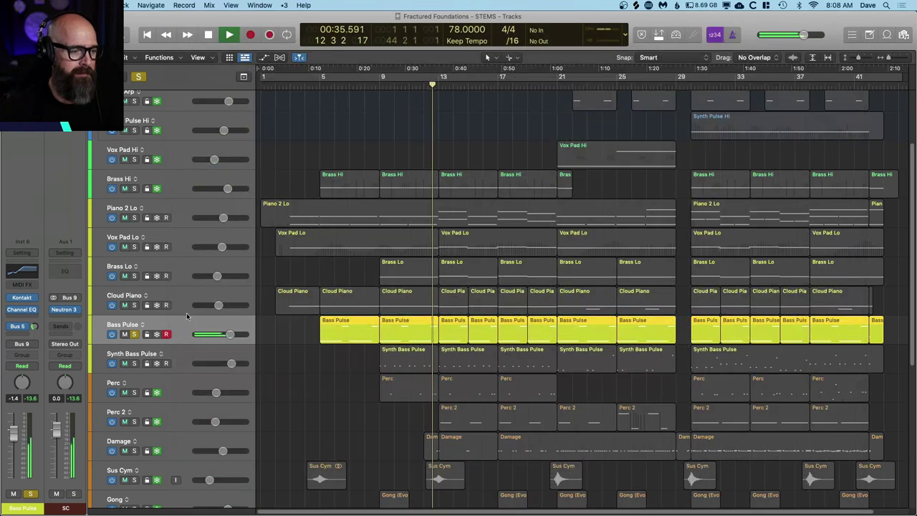
Solo only the Synth Bass Pulse track, open its Kontakt instrument, and play from bar 9
{"action": "left_click", "coordinate": [133, 366]}
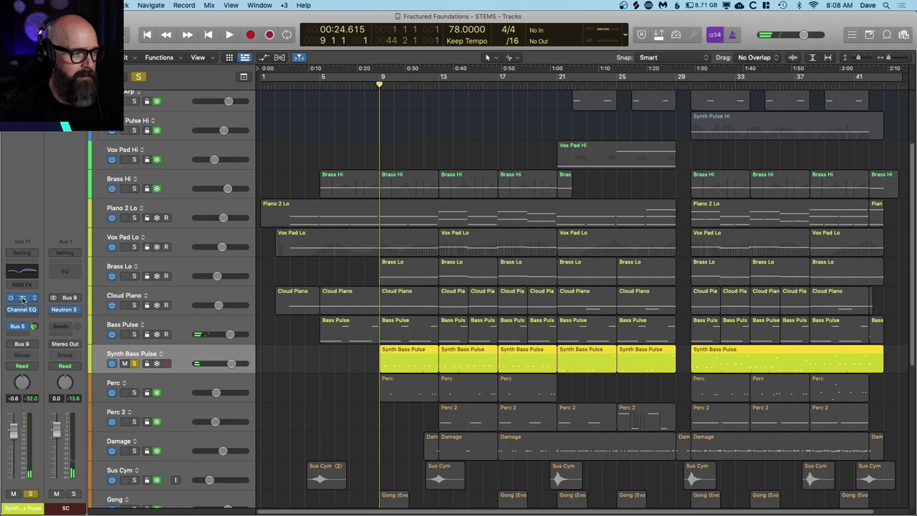
{"action": "left_click", "coordinate": [22, 298]}
{"action": "key", "text": "space"}
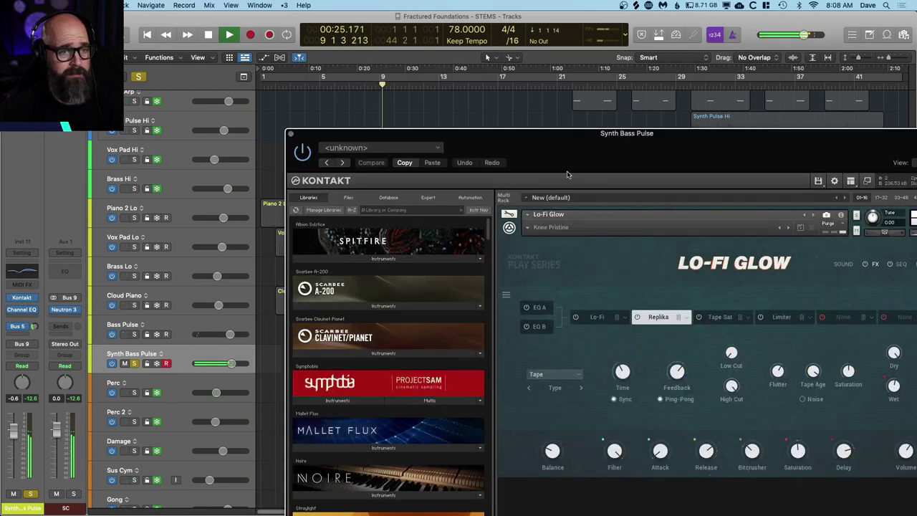
{"action": "left_click_drag", "start_coordinate": [606, 157], "coordinate": [599, 145]}
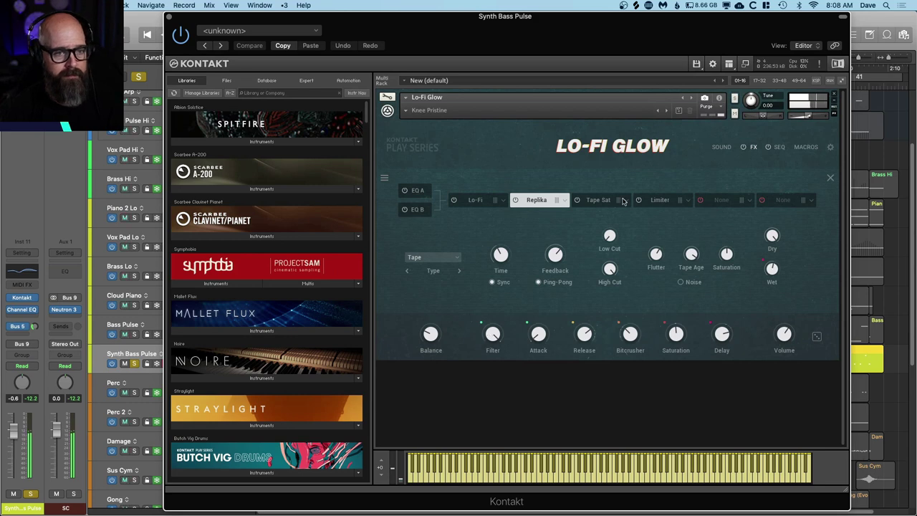
View the Lo-Fi Glow instrument's Sound settings and main page, close it, and stop playback
{"action": "left_click", "coordinate": [728, 147]}
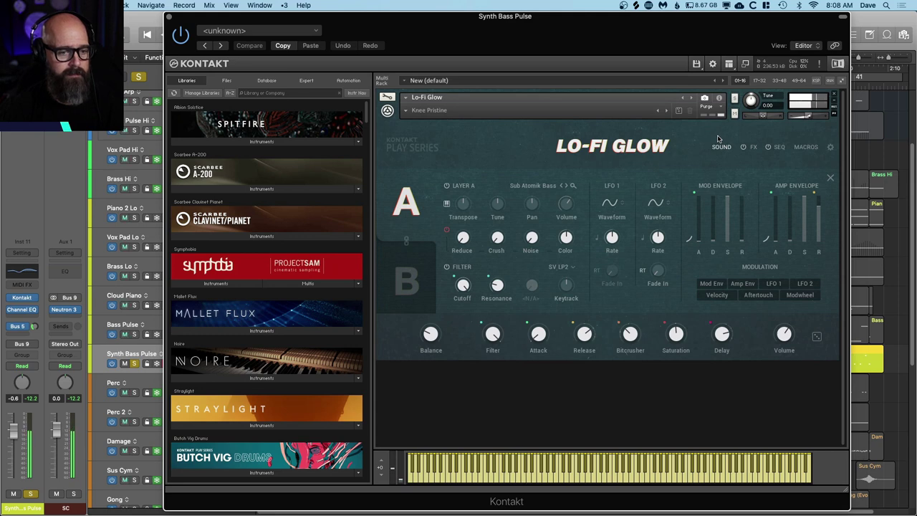
{"action": "left_click", "coordinate": [831, 177]}
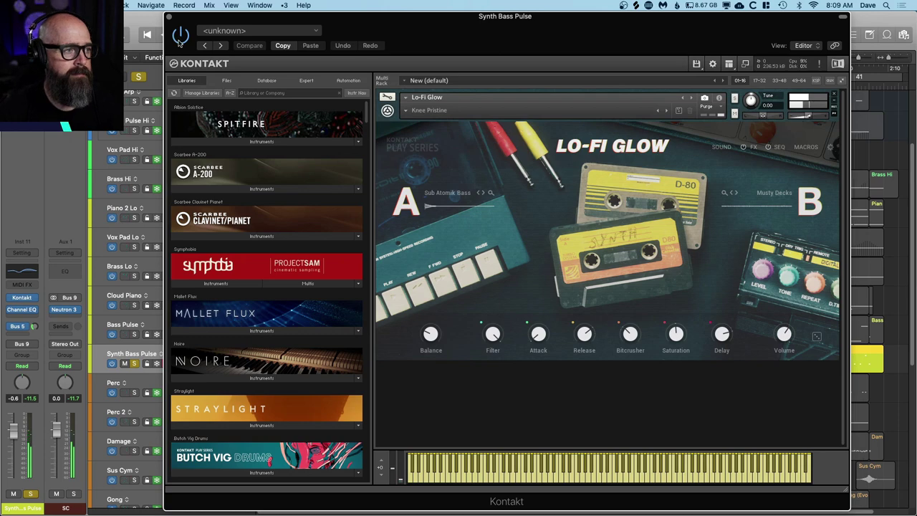
{"action": "left_click", "coordinate": [170, 18]}
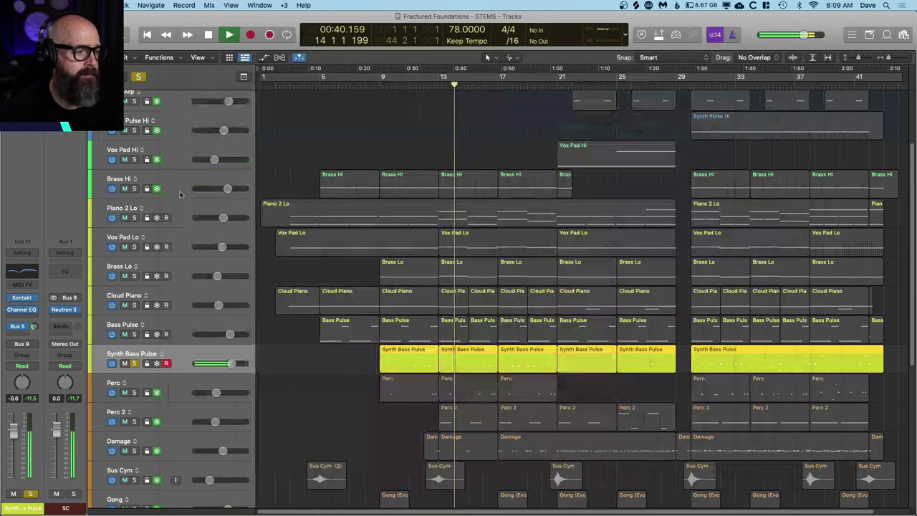
{"action": "left_click", "coordinate": [15, 327]}
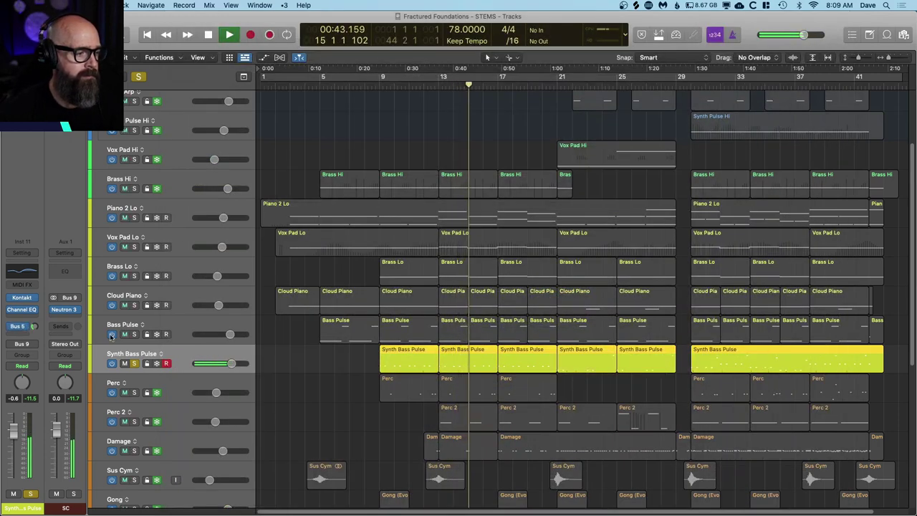
{"action": "key", "text": "space"}
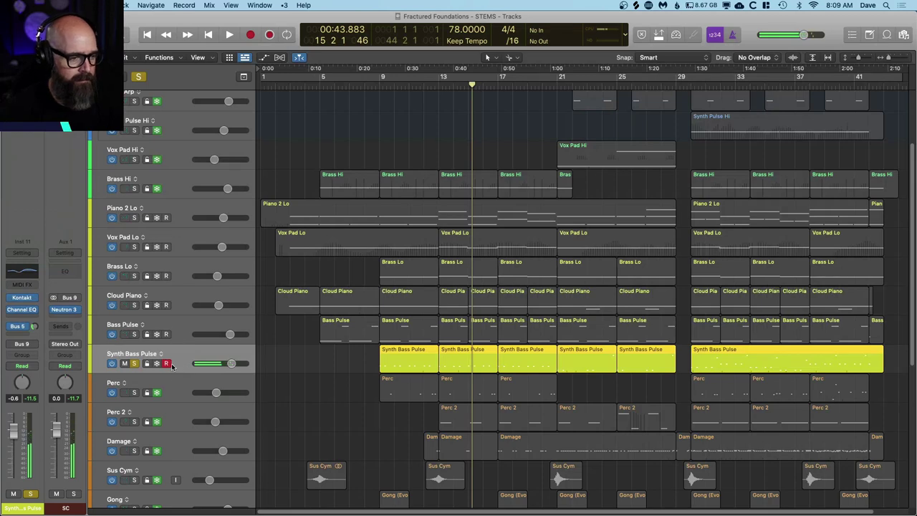
Select the Brass Lo track, solo it in place of Synth Bass Pulse, and return the playhead to bar 13
{"action": "left_click", "coordinate": [183, 271]}
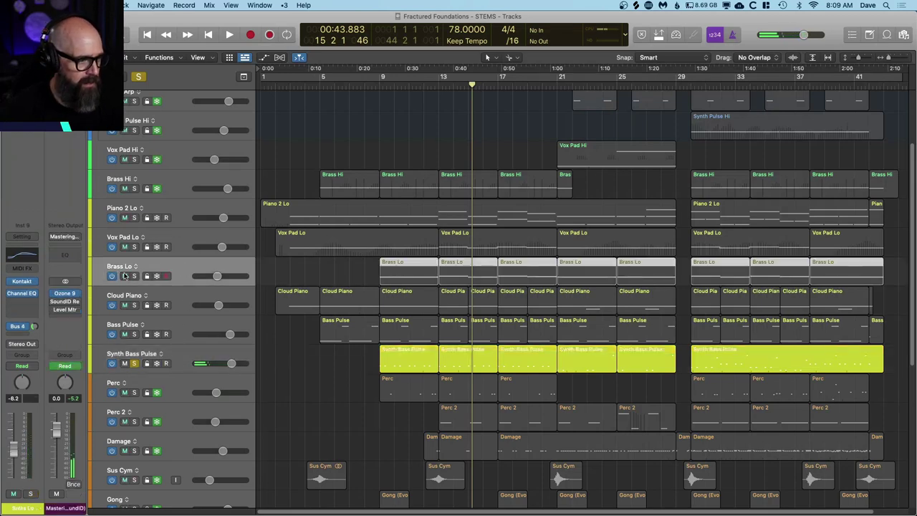
{"action": "left_click", "coordinate": [134, 276]}
{"action": "key", "text": "comma"}
{"action": "key", "text": "comma"}
{"action": "key", "text": "comma"}
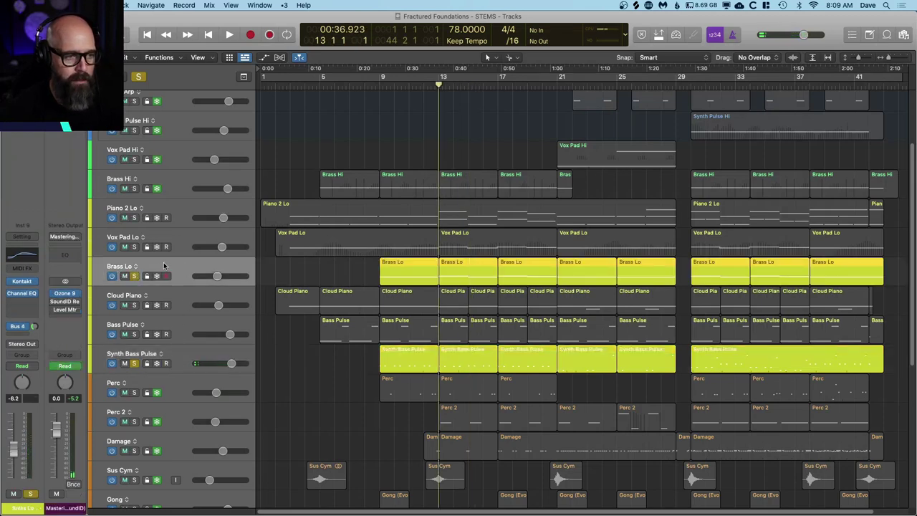
{"action": "left_click", "coordinate": [134, 363]}
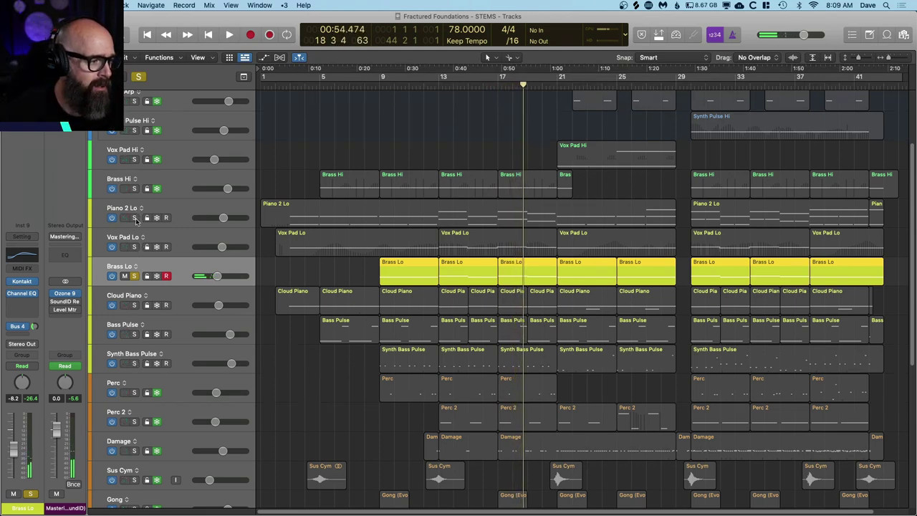
Solo all low tracks from Piano 2 Lo through Synth Bass Pulse and check the Mixer while they play
{"action": "left_click_drag", "start_coordinate": [136, 222], "coordinate": [137, 369]}
{"action": "key", "text": "space"}
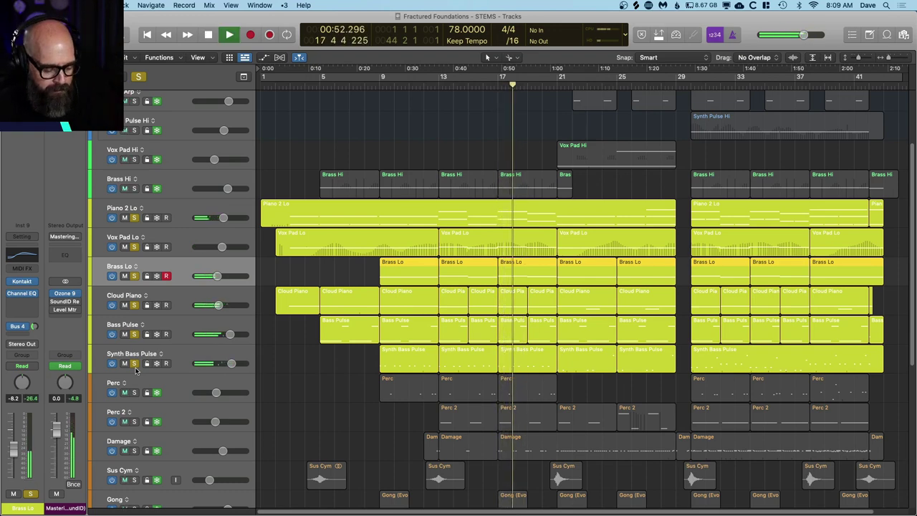
{"action": "key", "text": "super+2"}
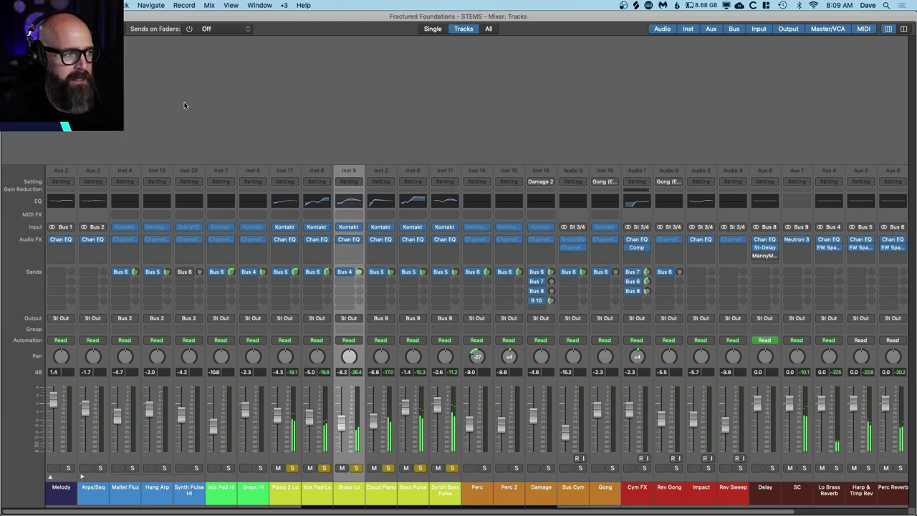
{"action": "key", "text": "super+2"}
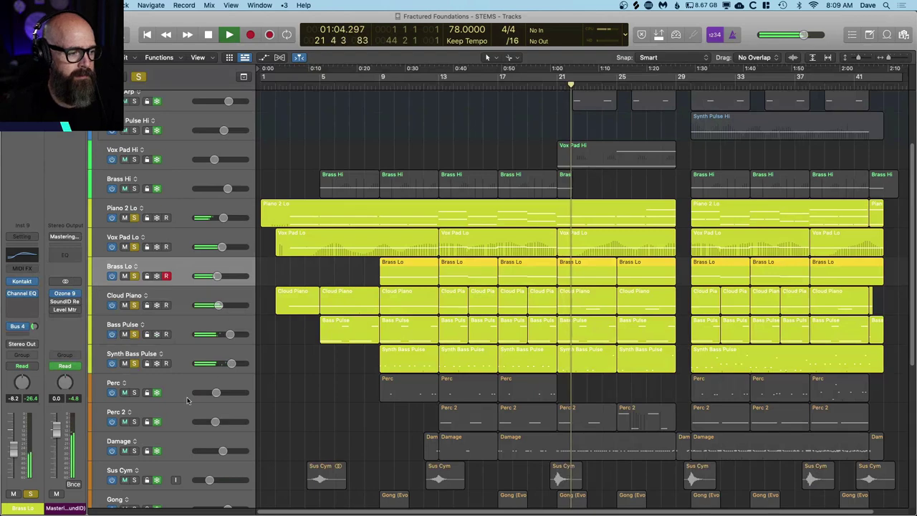
Unfreeze the Perc, Perc 2, Damage, Sus Cym and Gong tracks, and stop playback
{"action": "scroll", "coordinate": [167, 407], "scroll_direction": "down", "scroll_amount": 3}
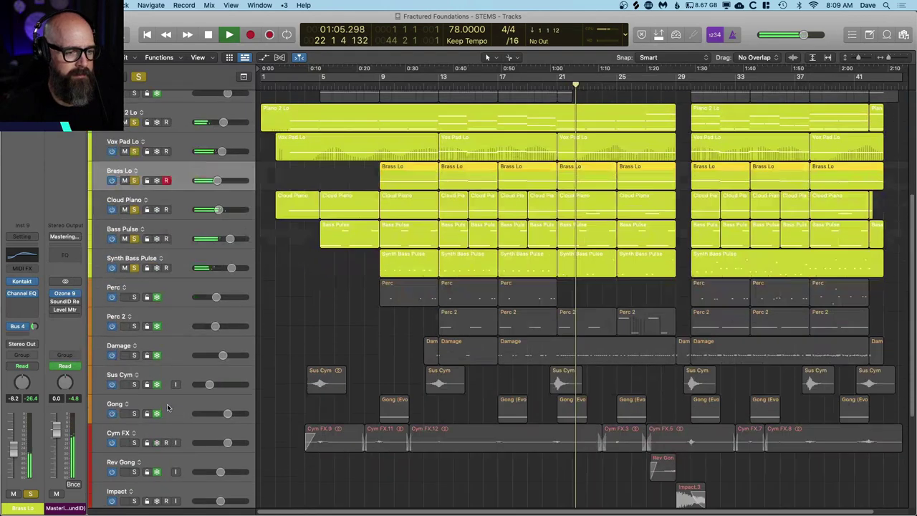
{"action": "left_click", "coordinate": [157, 297]}
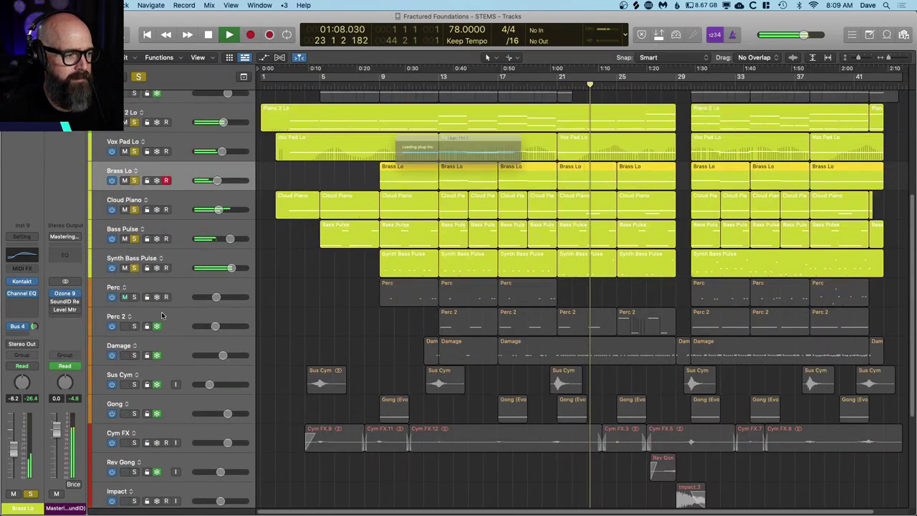
{"action": "left_click", "coordinate": [158, 327]}
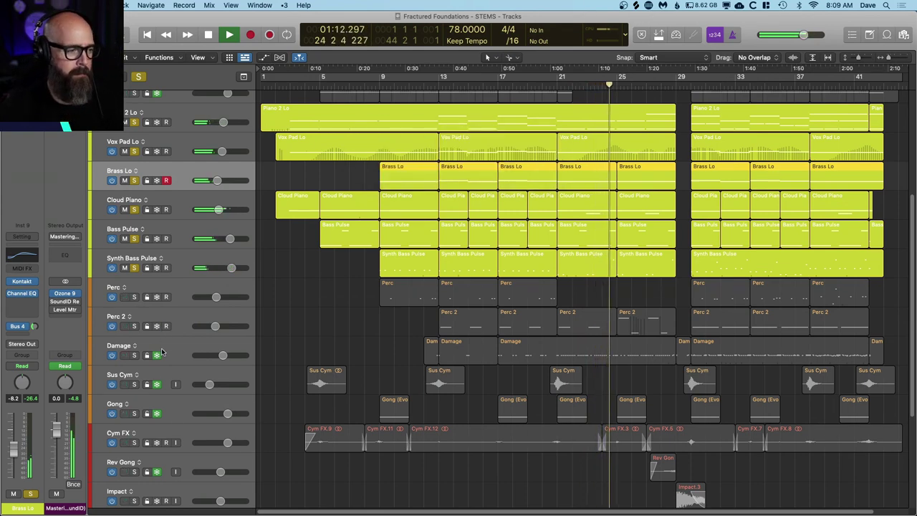
{"action": "key", "text": "space"}
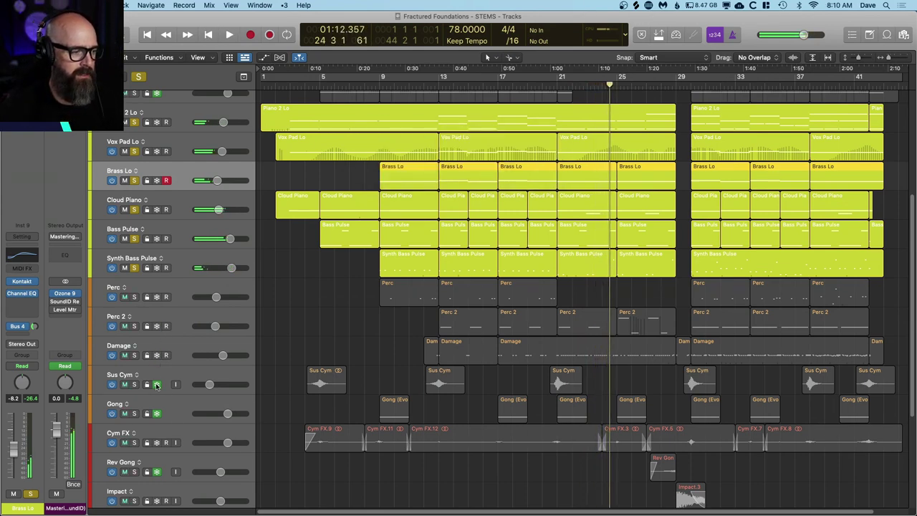
Select the Perc track, make it the only soloed track, and play from bar 9
{"action": "left_click", "coordinate": [188, 279]}
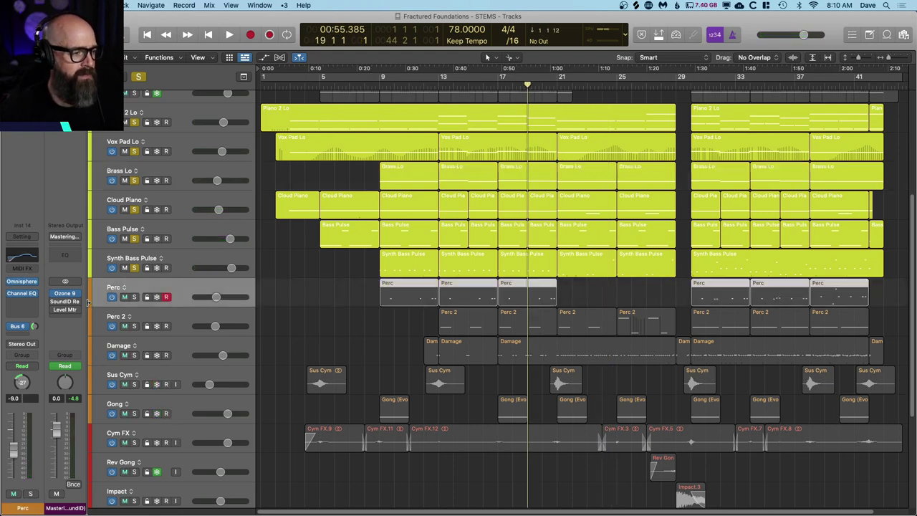
{"action": "left_click", "coordinate": [134, 299], "text": "alt"}
{"action": "key", "text": "comma"}
{"action": "key", "text": "comma"}
{"action": "key", "text": "comma"}
{"action": "key", "text": "comma"}
{"action": "key", "text": "comma"}
{"action": "key", "text": "comma"}
{"action": "key", "text": "comma"}
{"action": "key", "text": "comma"}
{"action": "key", "text": "comma"}
{"action": "key", "text": "comma"}
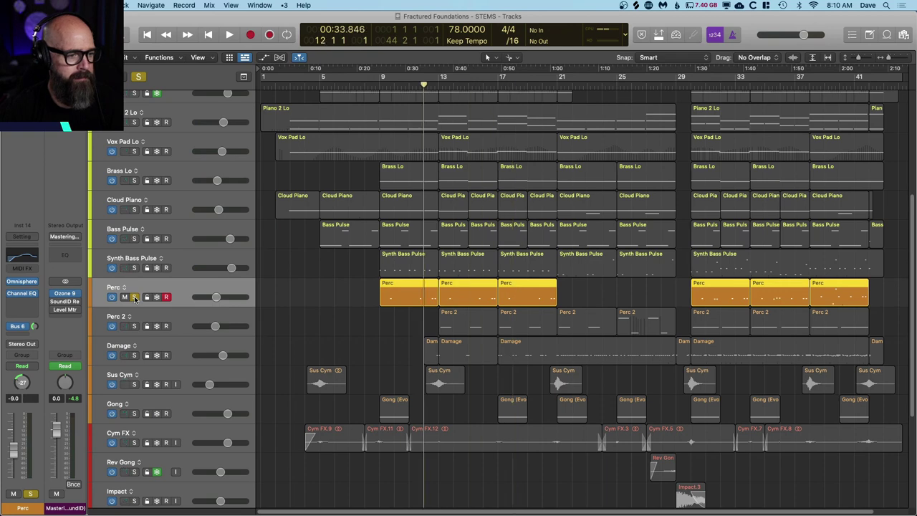
{"action": "left_click", "coordinate": [164, 298]}
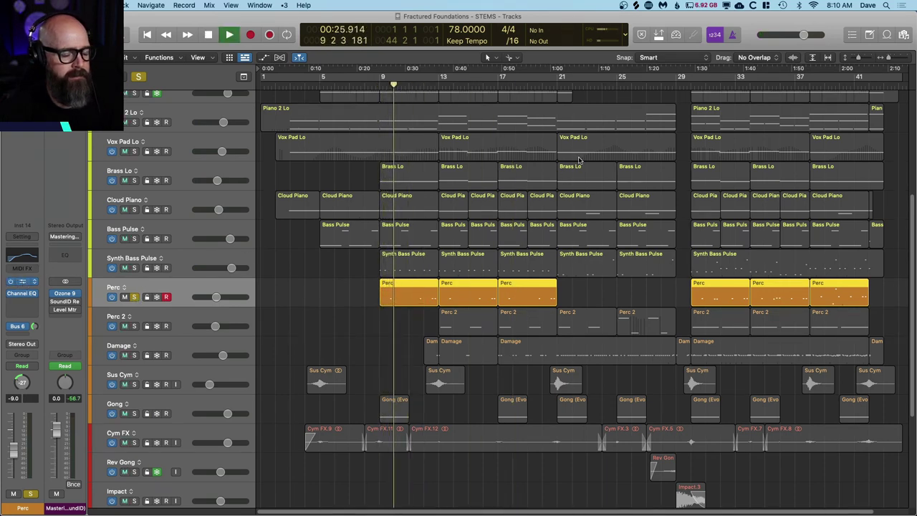
View the Perc track's Omnisphere patch Drumming Inside the Piano during playback, and close the instrument
{"action": "left_click", "coordinate": [22, 281]}
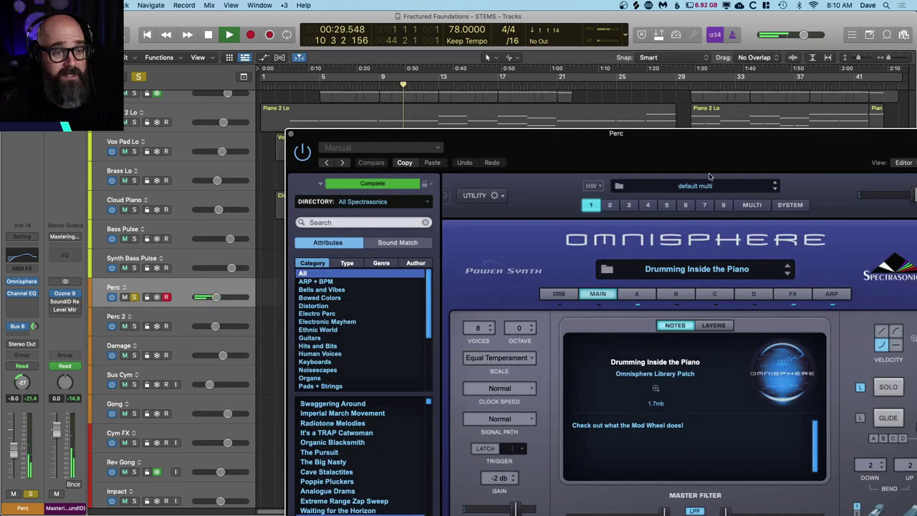
{"action": "left_click_drag", "start_coordinate": [733, 148], "coordinate": [625, 51]}
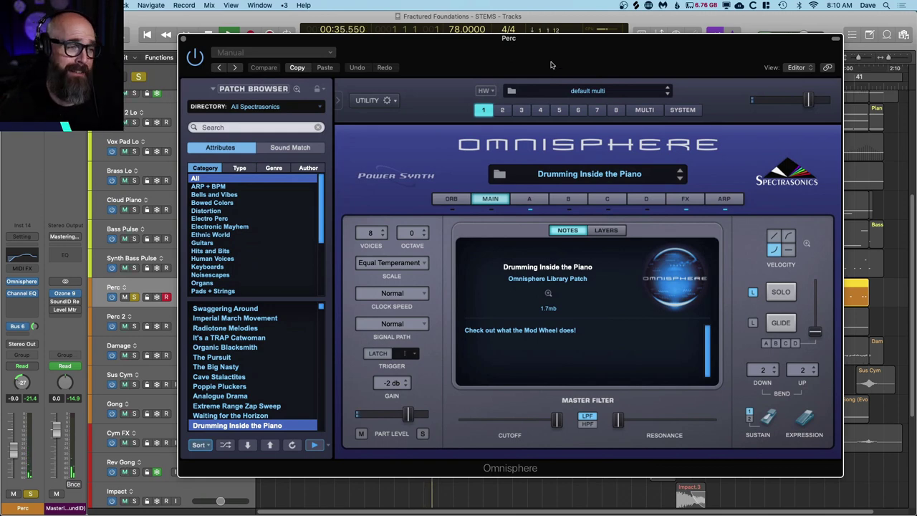
{"action": "left_click", "coordinate": [185, 39]}
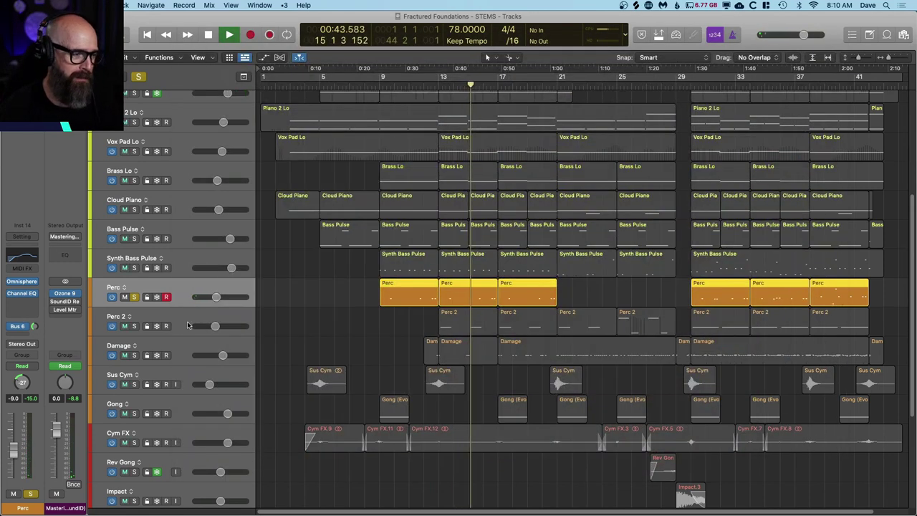
Solo the Perc 2 track alongside Perc, select it, and move the playhead back to bar 13
{"action": "left_click", "coordinate": [135, 326]}
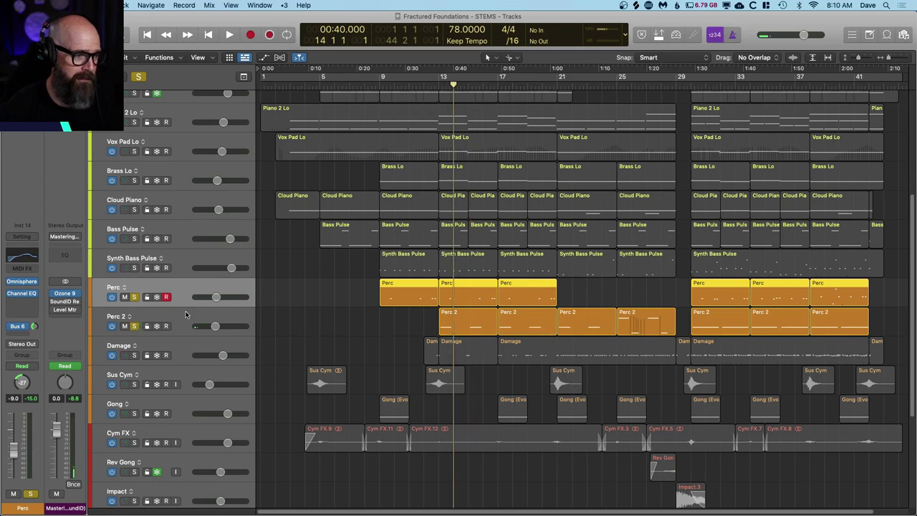
{"action": "key", "text": "comma"}
{"action": "key", "text": "Down"}
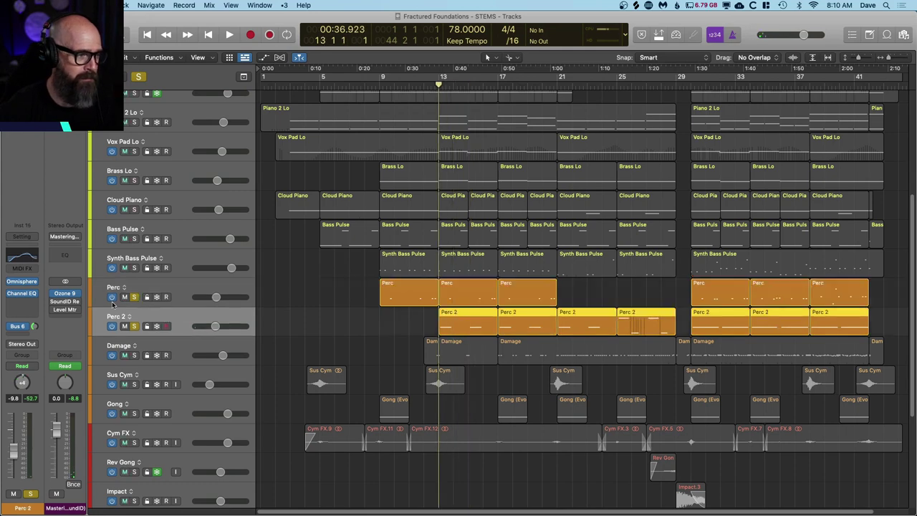
View the Perc 2 track's Omnisphere patch Glass in the Hand during playback, and close the instrument
{"action": "left_click", "coordinate": [29, 267]}
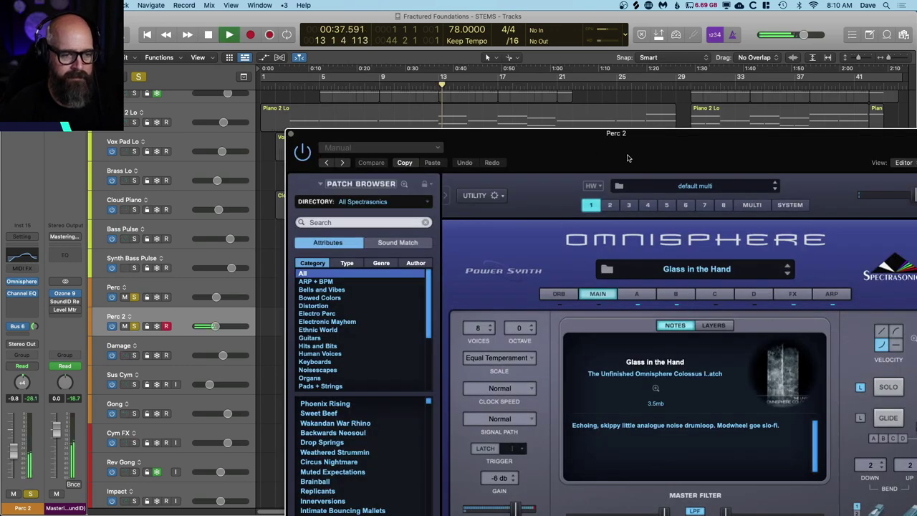
{"action": "left_click_drag", "start_coordinate": [468, 137], "coordinate": [373, 46]}
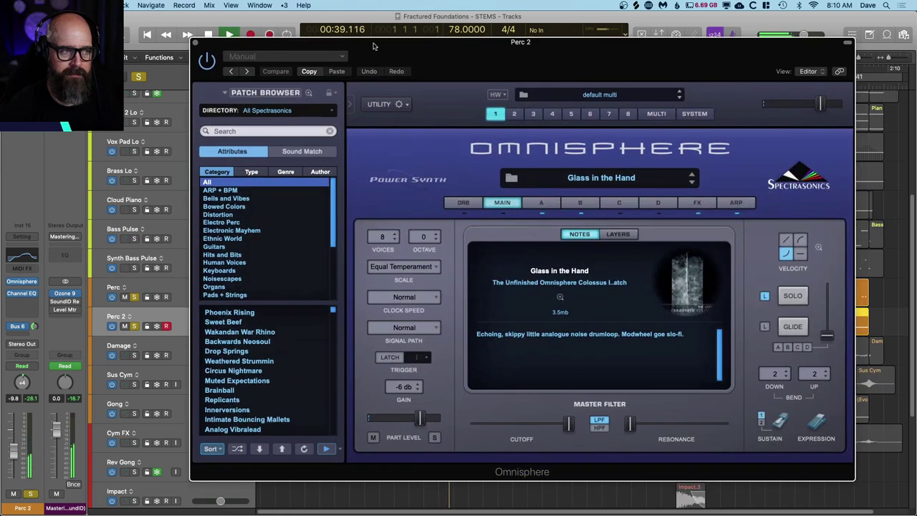
{"action": "left_click", "coordinate": [197, 43]}
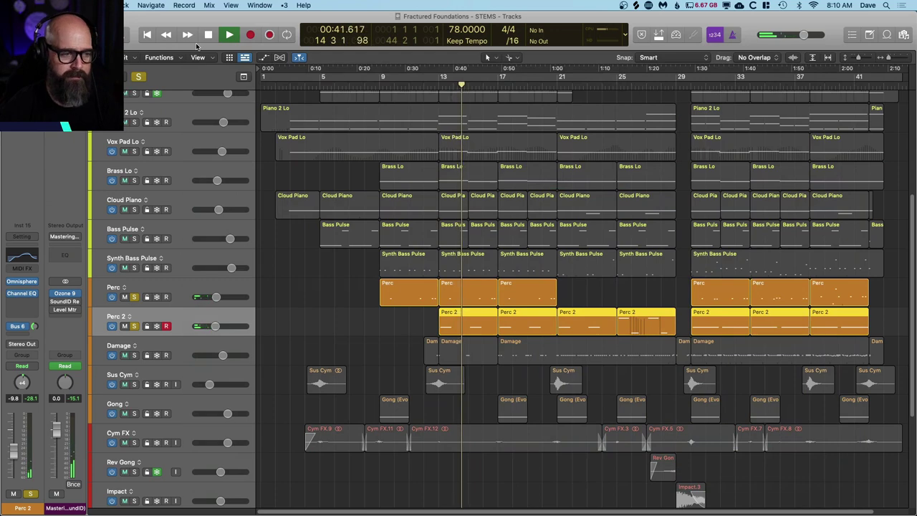
Select and solo the Damage track too, view its Kontakt instrument Damage 2 while playing from bar 13, and close it
{"action": "key", "text": "space"}
{"action": "left_click", "coordinate": [162, 344]}
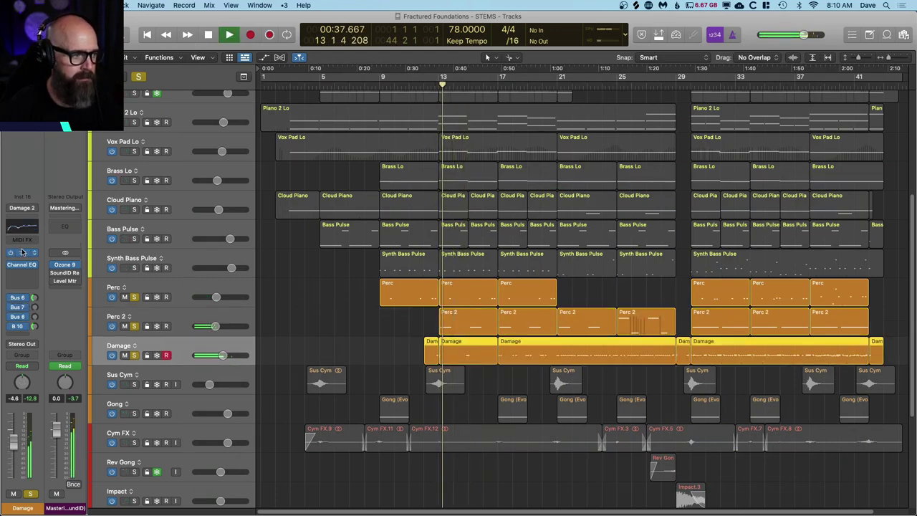
{"action": "key", "text": "v"}
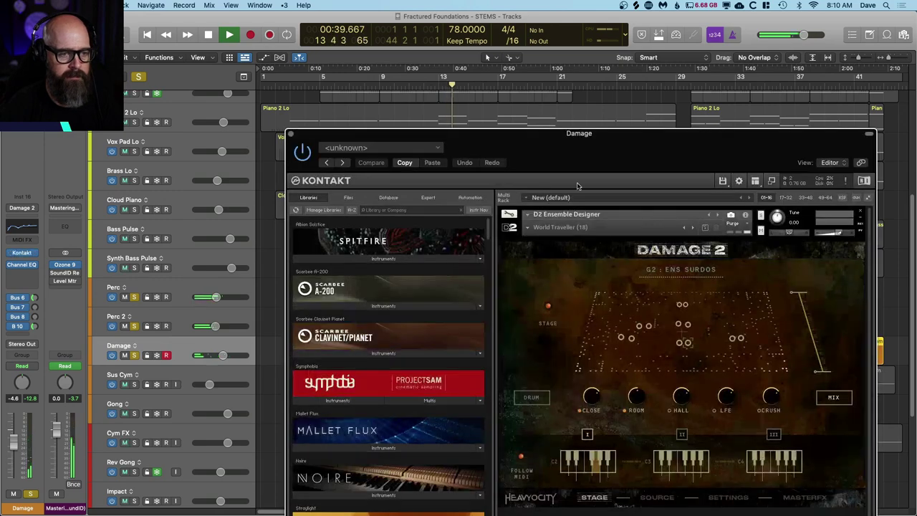
{"action": "left_click_drag", "start_coordinate": [663, 147], "coordinate": [595, 33]}
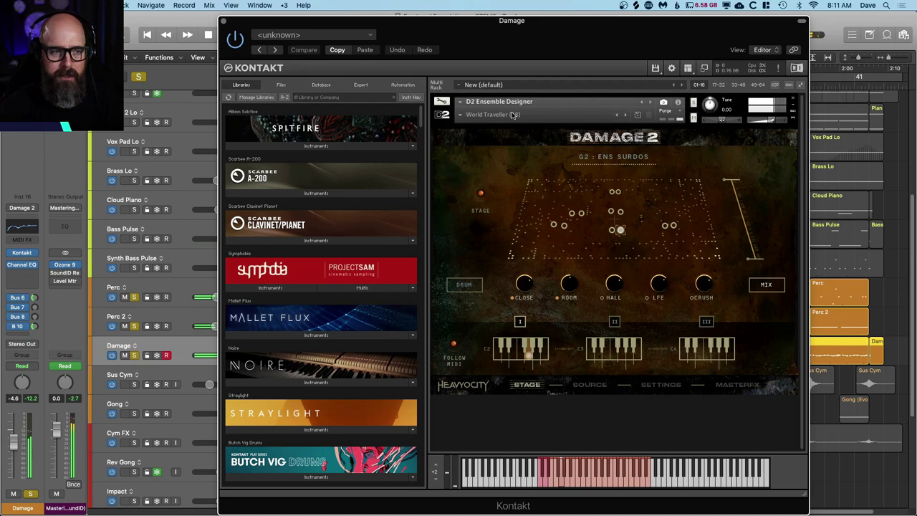
{"action": "left_click", "coordinate": [223, 21]}
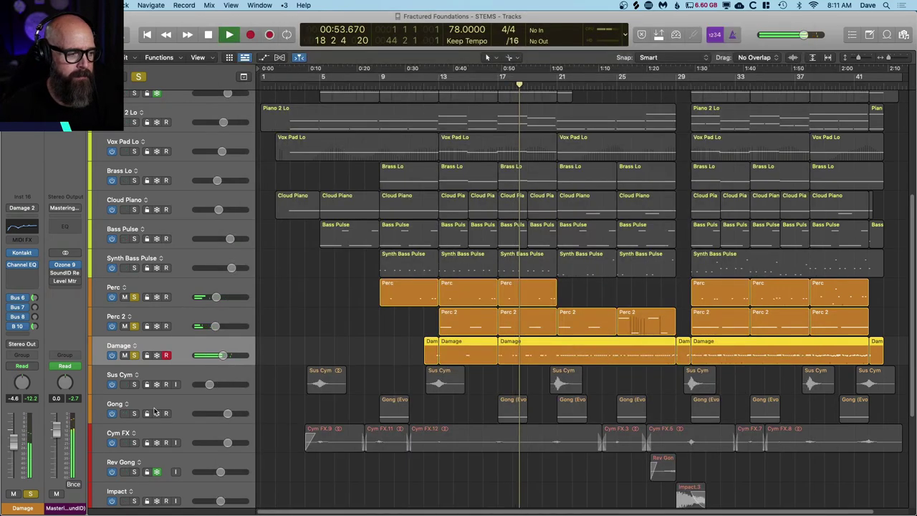
Add the Gong track to the solos, play from bar 17, and view its Kontakt instrument Gongs and FX before closing it
{"action": "left_click", "coordinate": [134, 414]}
{"action": "left_click", "coordinate": [128, 406]}
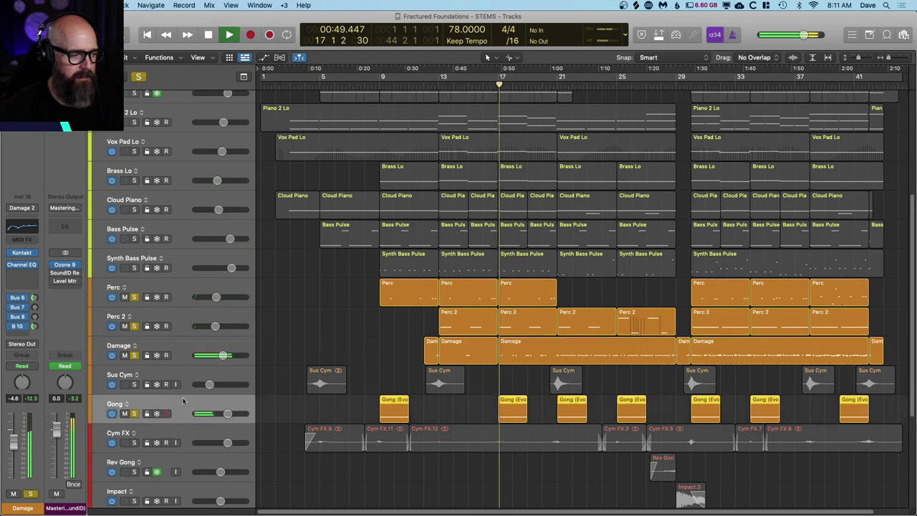
{"action": "key", "text": "space"}
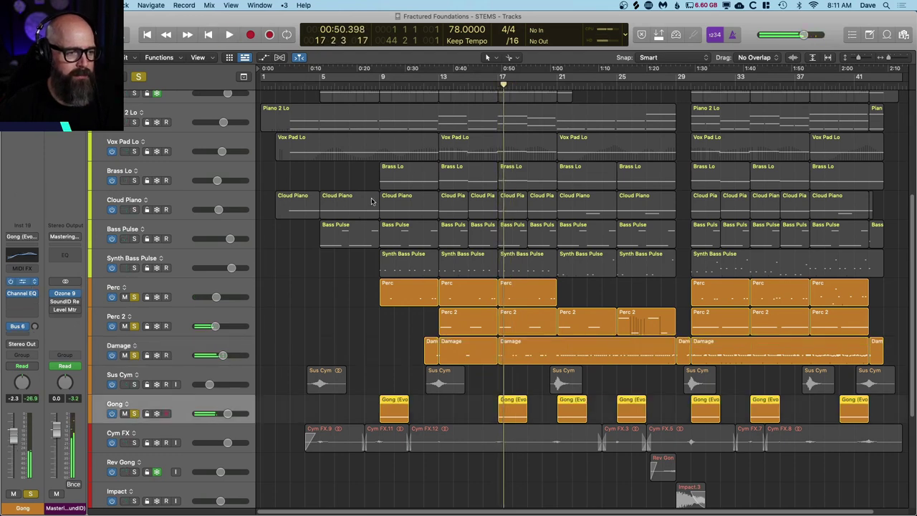
{"action": "key", "text": "v"}
{"action": "left_click_drag", "start_coordinate": [585, 141], "coordinate": [512, 42]}
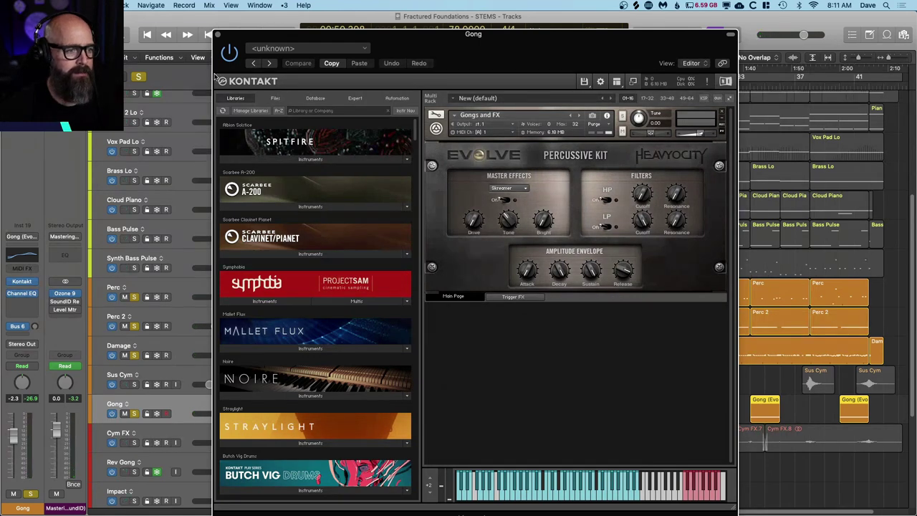
{"action": "left_click", "coordinate": [217, 34]}
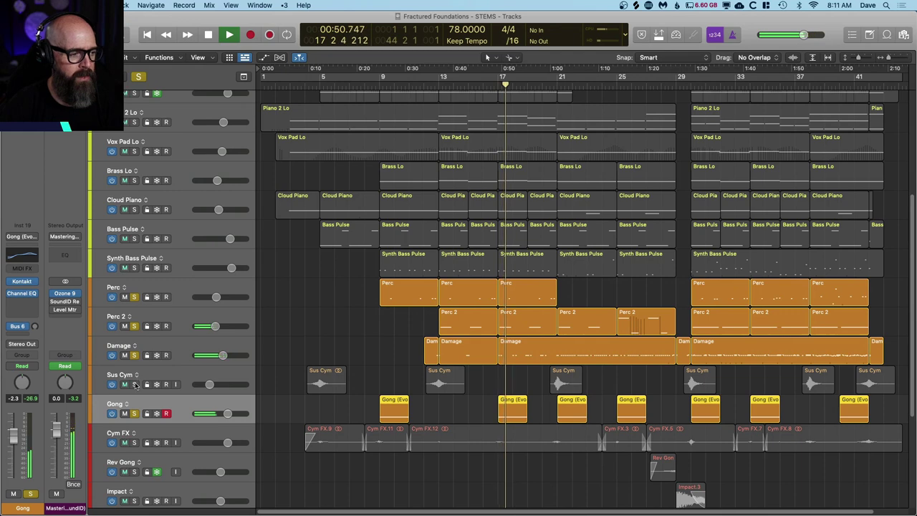
Make Sus Cym the only soloed track, play from around bar 11, and add Gong to the solo
{"action": "left_click", "coordinate": [254, 367]}
{"action": "key", "text": "space"}
{"action": "left_click", "coordinate": [408, 86]}
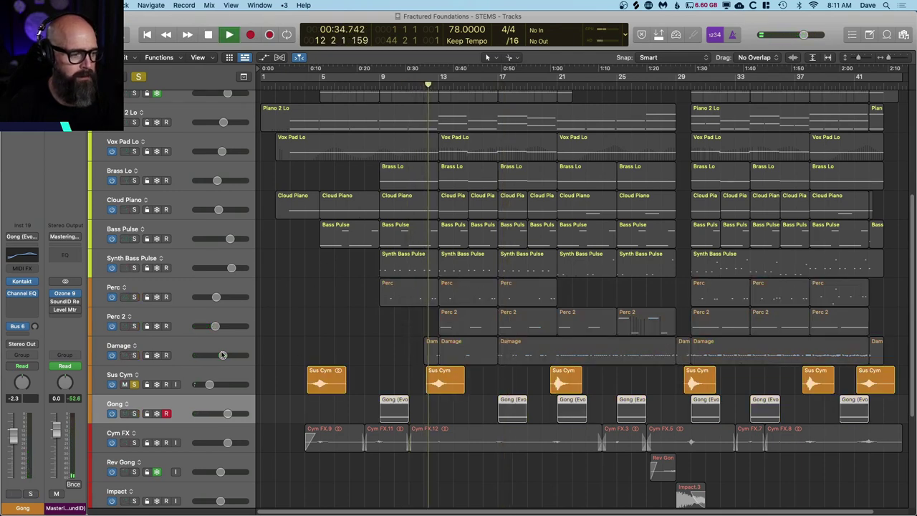
{"action": "left_click", "coordinate": [208, 373]}
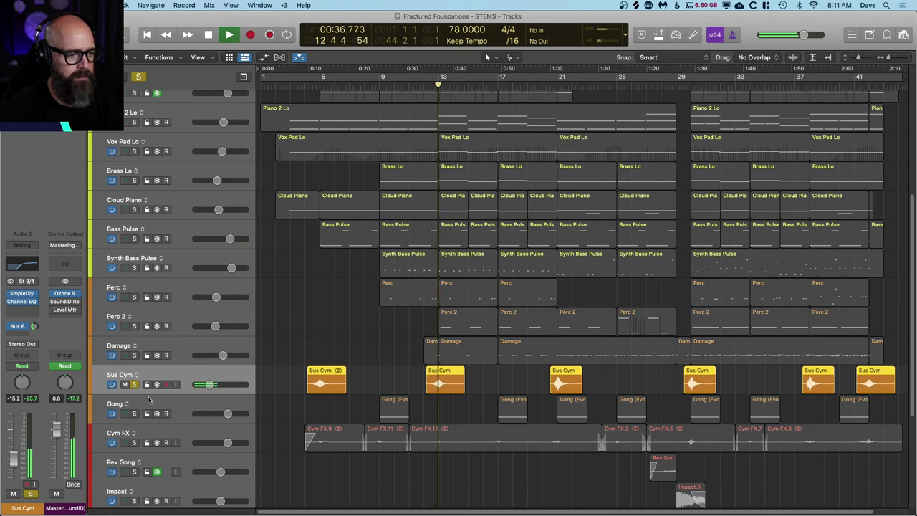
{"action": "left_click", "coordinate": [134, 413]}
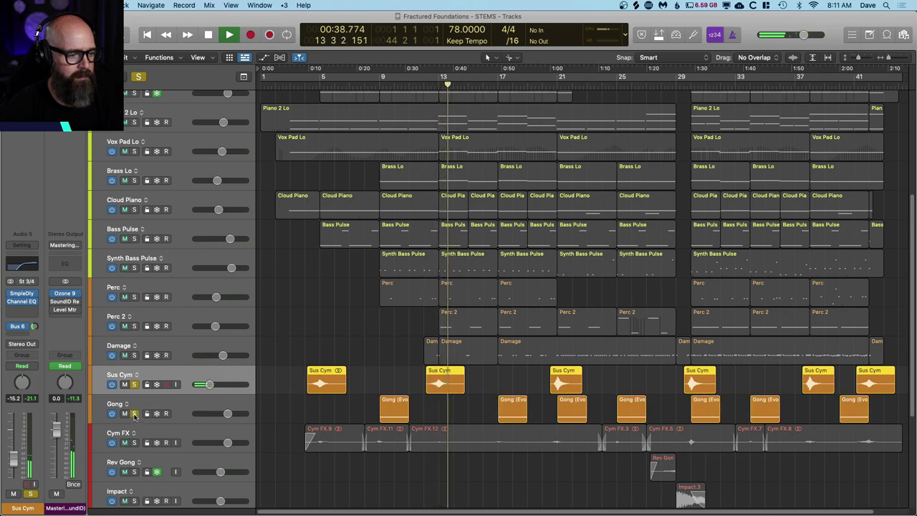
Make Cym FX the only soloed track, unfreeze Rev Gong and Rev Sweep, and play from around bar 5
{"action": "scroll", "coordinate": [136, 414], "scroll_direction": "down", "scroll_amount": 1}
{"action": "key", "text": "space"}
{"action": "left_click", "coordinate": [134, 418]}
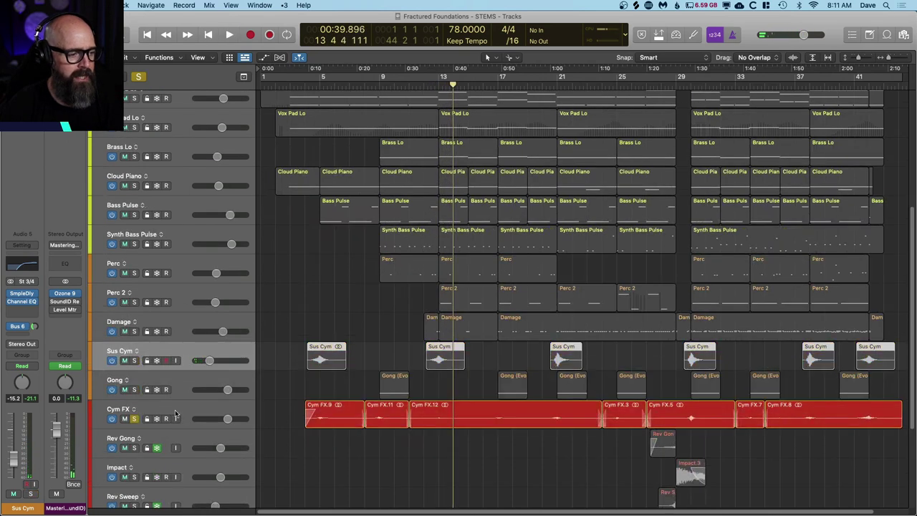
{"action": "scroll", "coordinate": [159, 385], "scroll_direction": "down", "scroll_amount": 3}
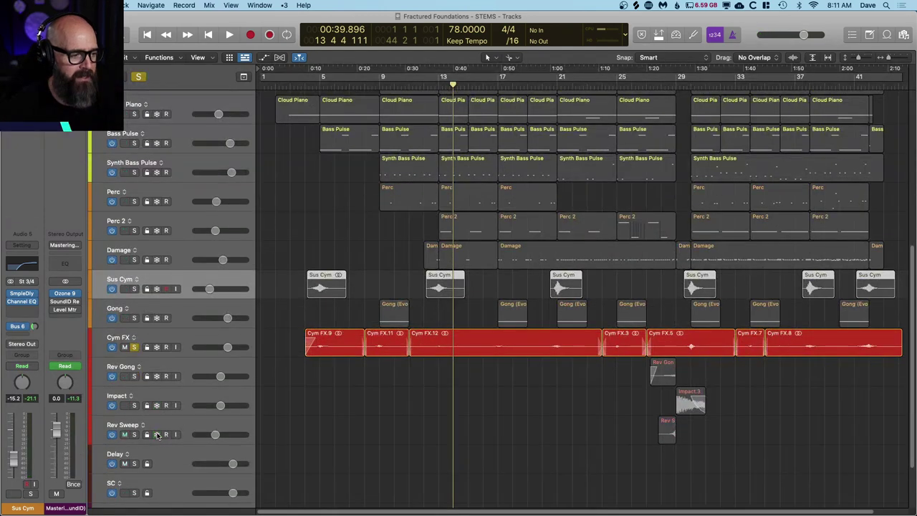
{"action": "left_click", "coordinate": [319, 85]}
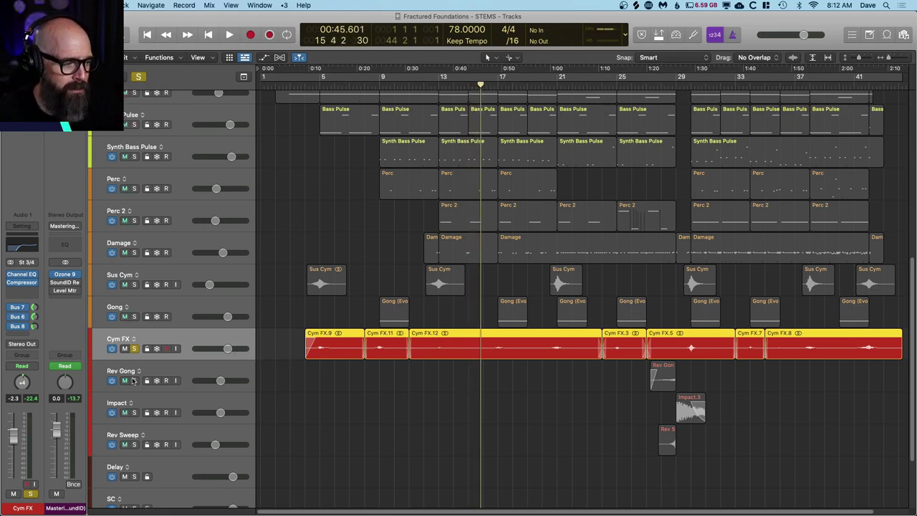
Audition the Rev Gong, Rev Sweep and Impact effects around bar 28 by soloing their tracks in turn
{"action": "left_click", "coordinate": [660, 85]}
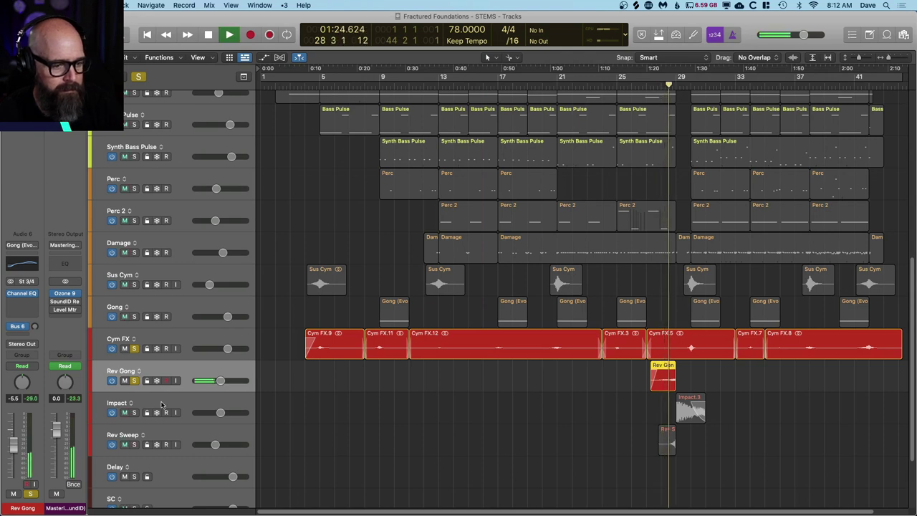
{"action": "key", "text": "space"}
{"action": "left_click", "coordinate": [134, 445], "text": "alt"}
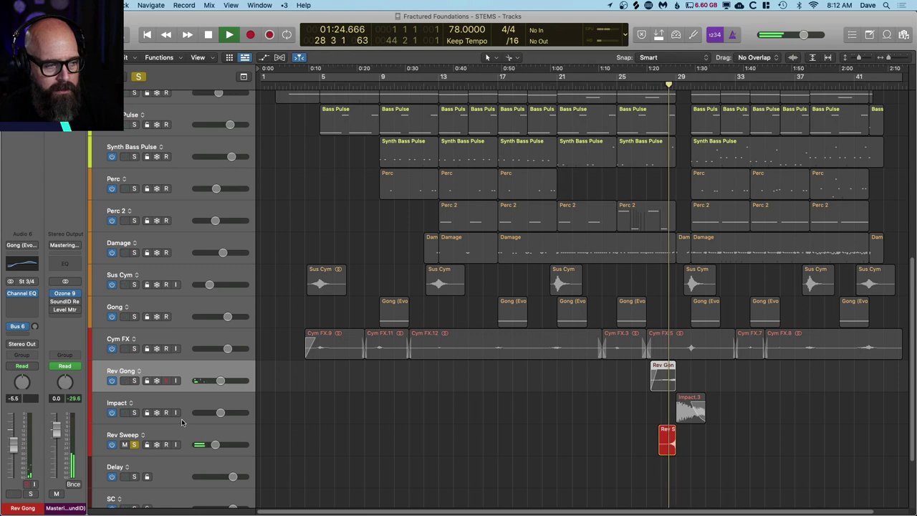
{"action": "key", "text": "space"}
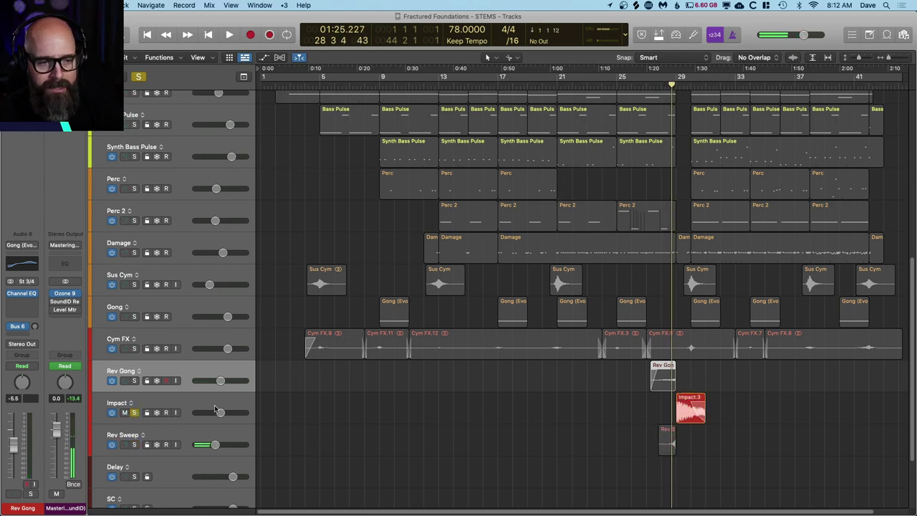
Clear all solos and play the full mix from around bar 28, with track heights reduced to show more of the arrangement
{"action": "left_click", "coordinate": [140, 76]}
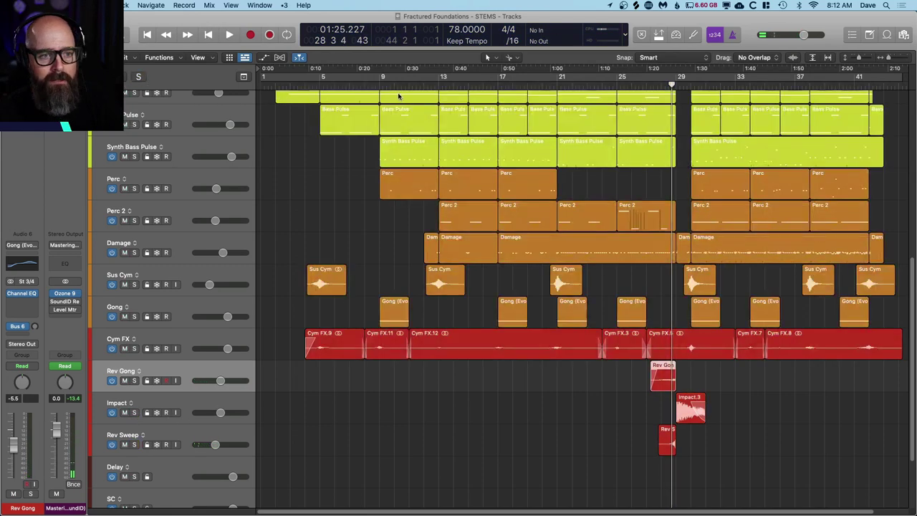
{"action": "key", "text": "space"}
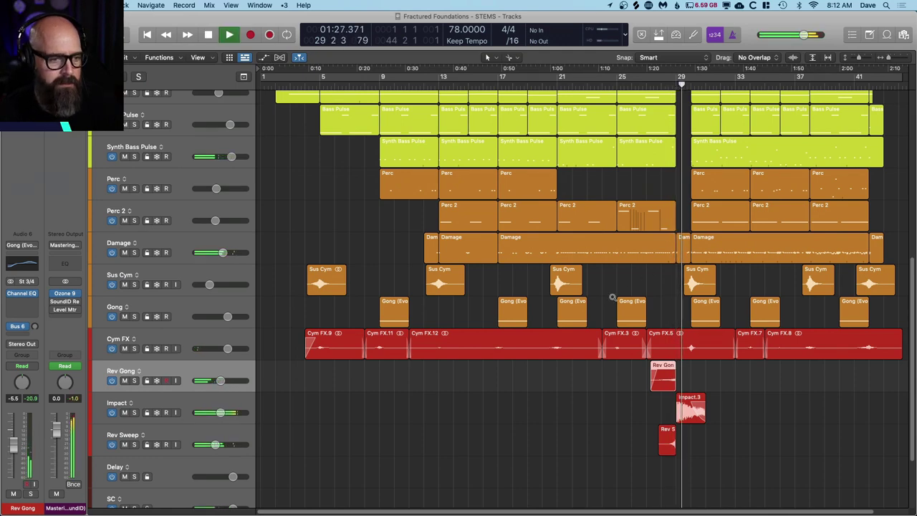
{"action": "key", "text": "super+Up"}
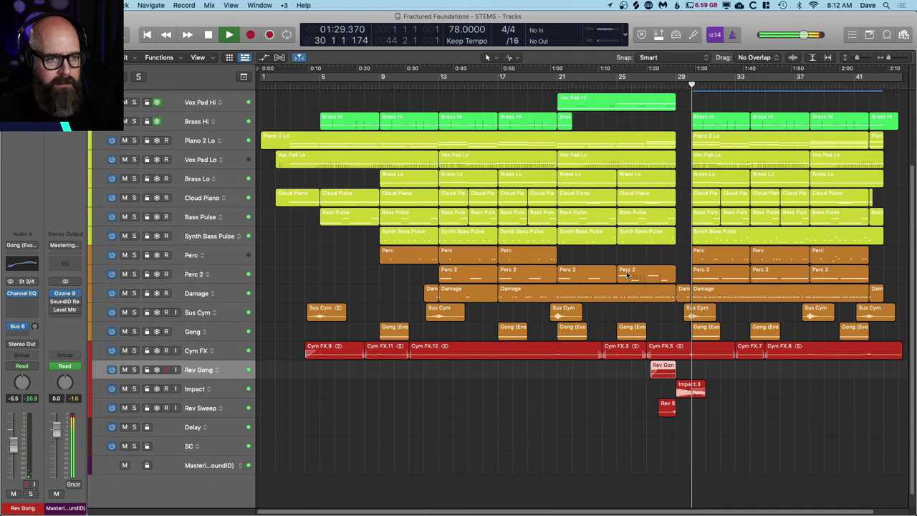
{"action": "scroll", "coordinate": [617, 294], "scroll_direction": "up", "scroll_amount": 5}
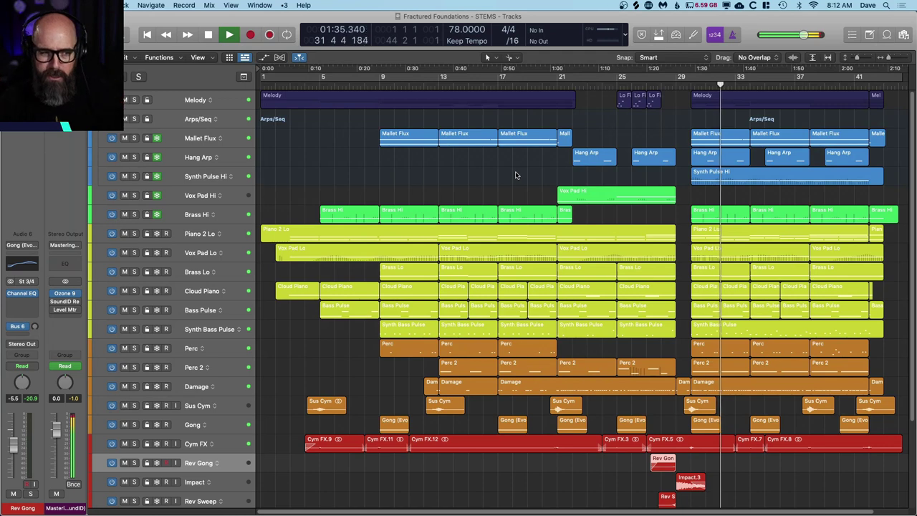
{"action": "key", "text": "space"}
Play the full mix from bar 21 with the Melody stack expanded and track heights reduced further, and return to the project start
{"action": "left_click", "coordinate": [556, 84]}
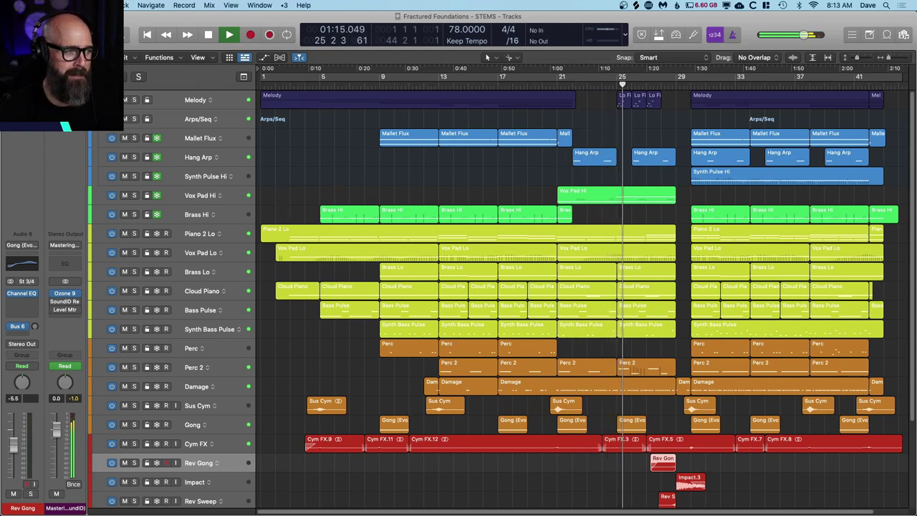
{"action": "left_click", "coordinate": [100, 99]}
{"action": "key", "text": "super+Up"}
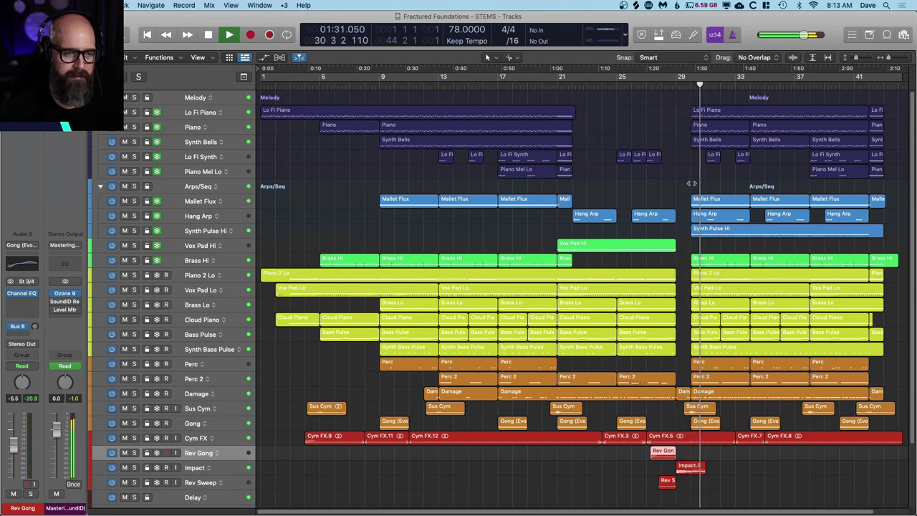
{"action": "key", "text": "space"}
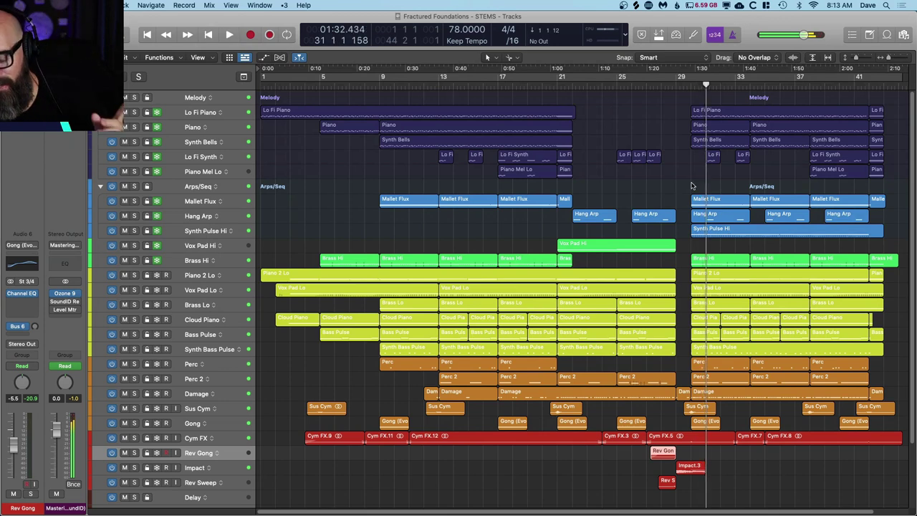
{"action": "key", "text": "Return"}
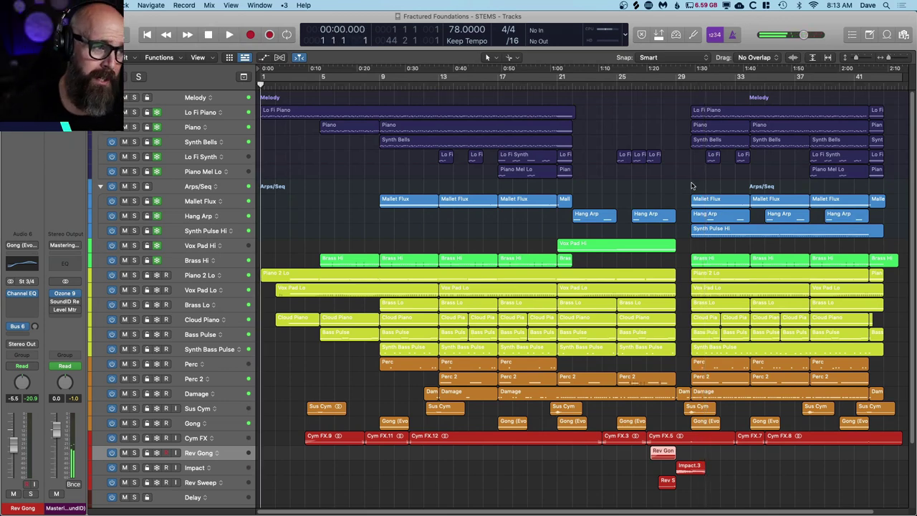